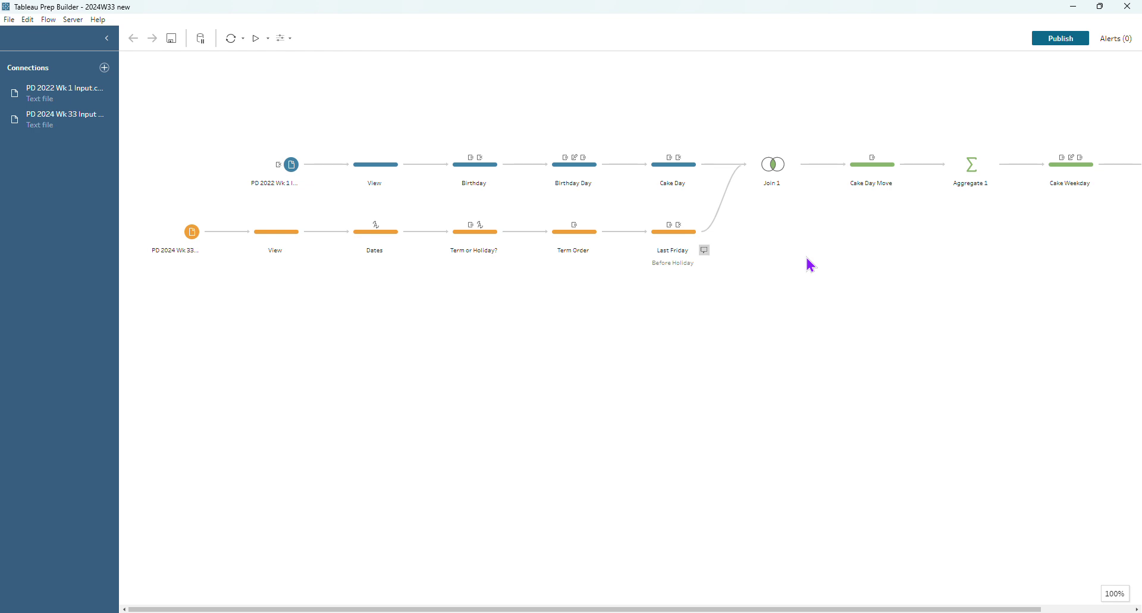
Filter the Cake Weekday step to cake day 05/05/2025, a Monday with 3 cakes
{"action": "left_click", "coordinate": [1068, 179]}
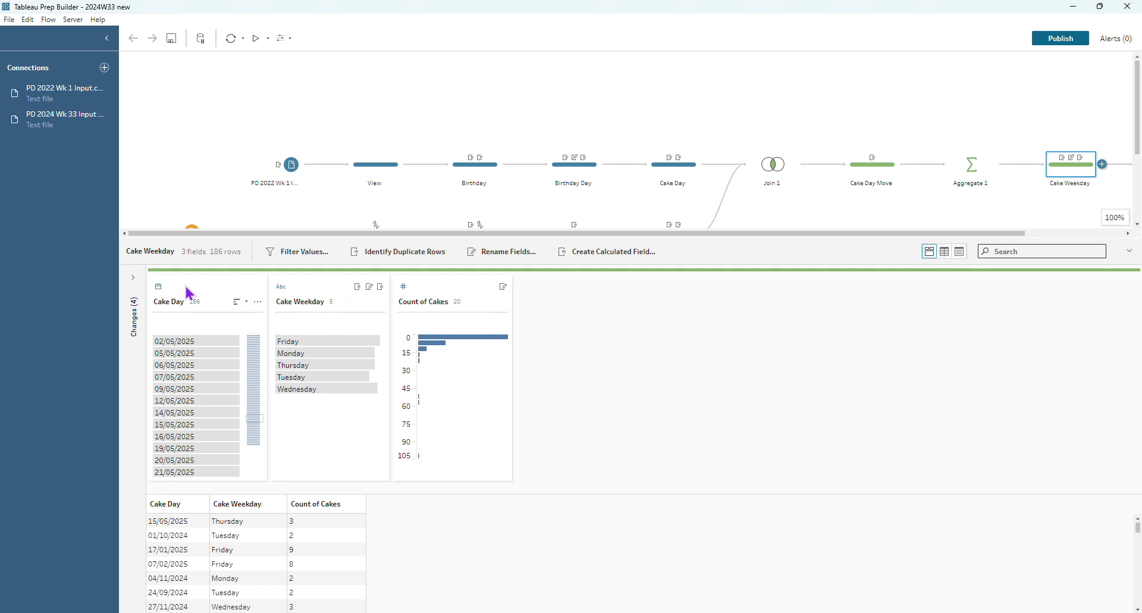
{"action": "left_click", "coordinate": [258, 302]}
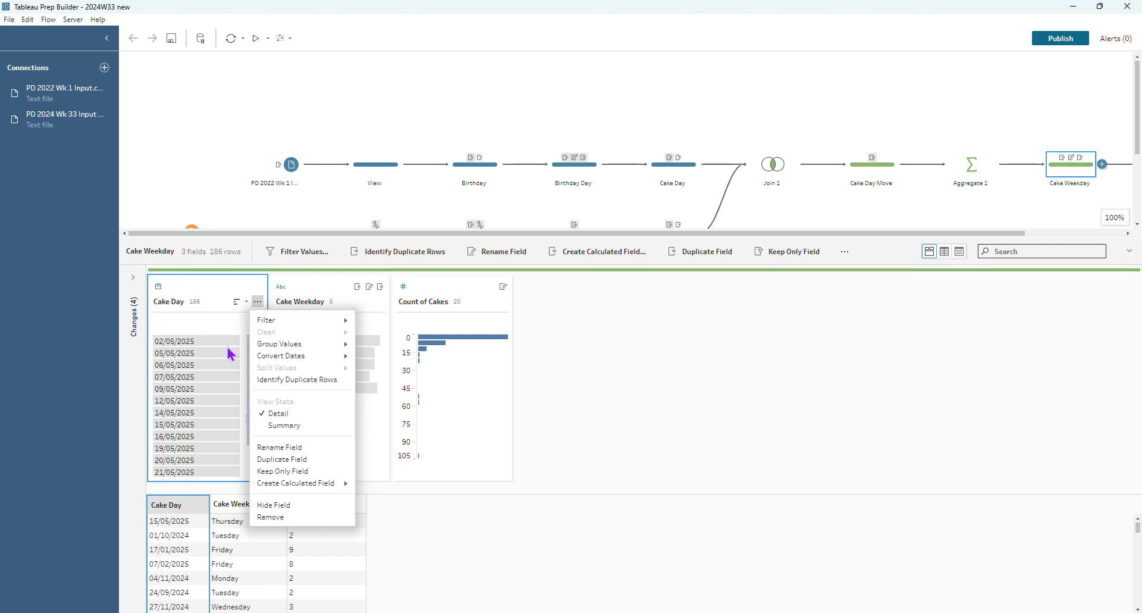
{"action": "left_click", "coordinate": [204, 288]}
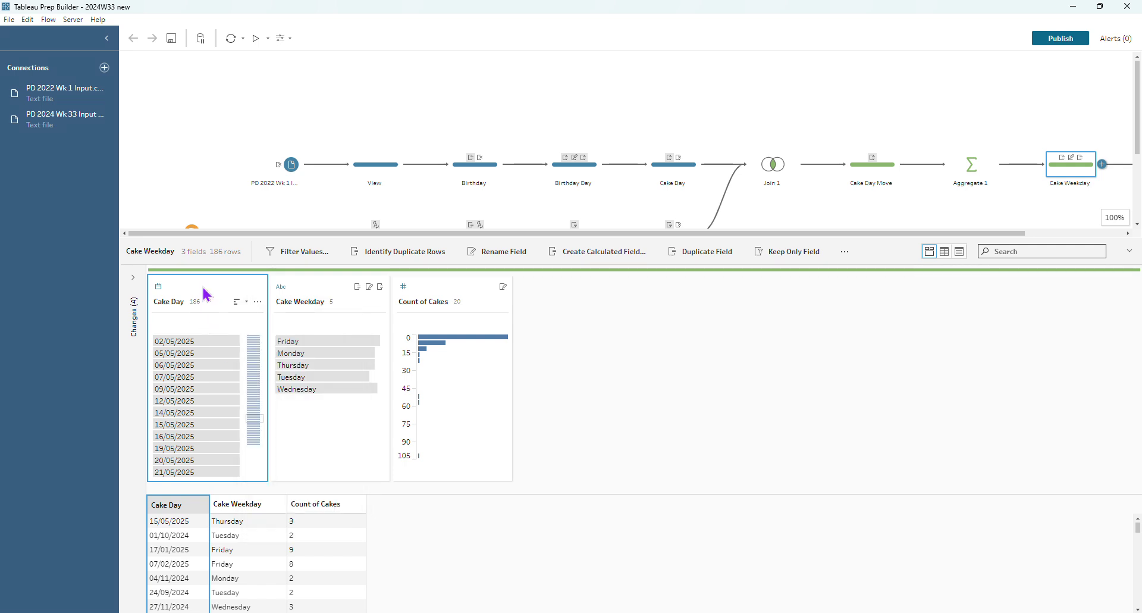
{"action": "left_click", "coordinate": [182, 355]}
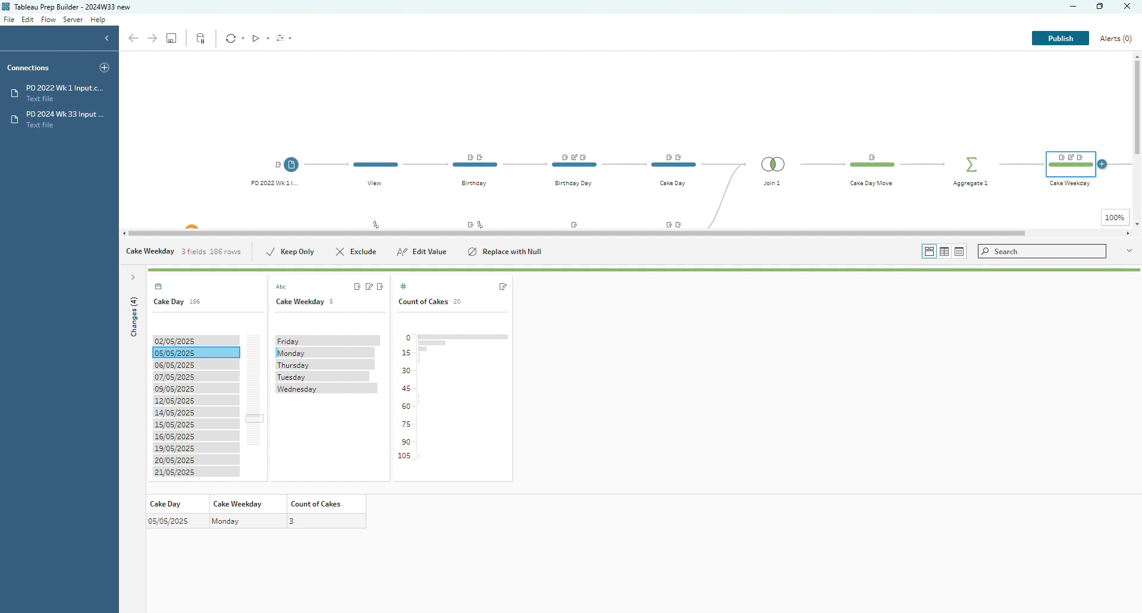
Connect the PD 2024 Wk 34 Input text file, adding it as an input with Term, Starts and Ends
{"action": "left_click", "coordinate": [104, 69]}
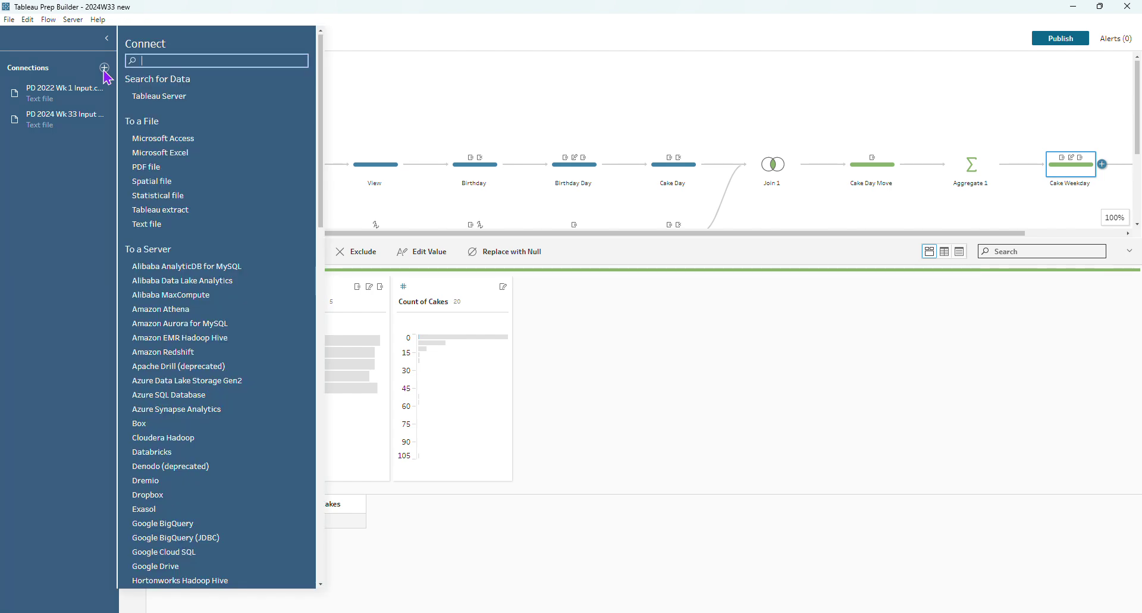
{"action": "left_click", "coordinate": [148, 225]}
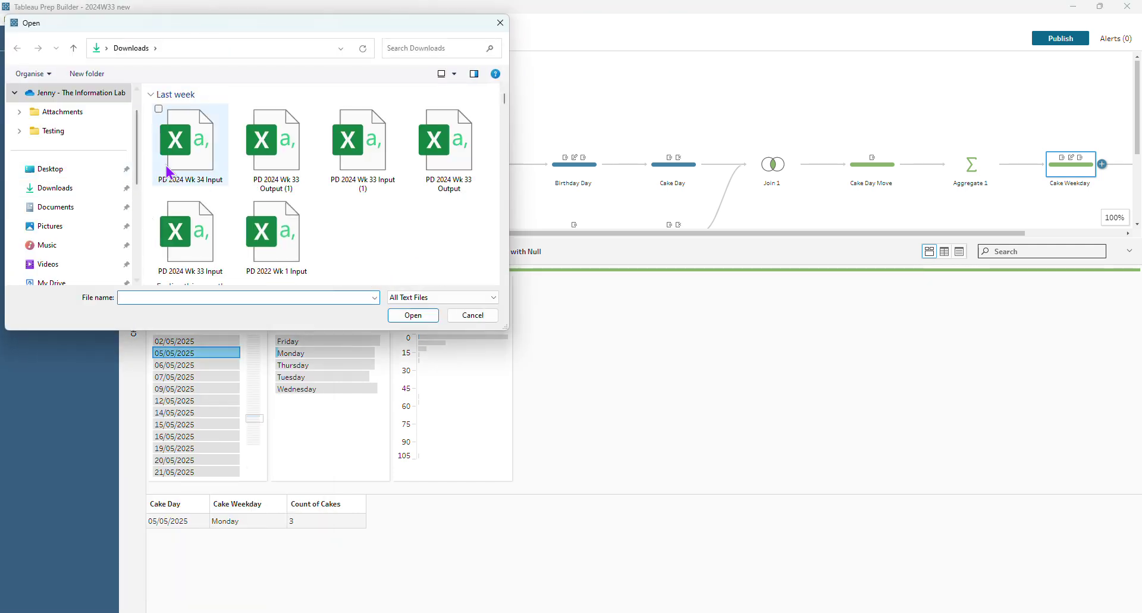
{"action": "double_click", "coordinate": [178, 167]}
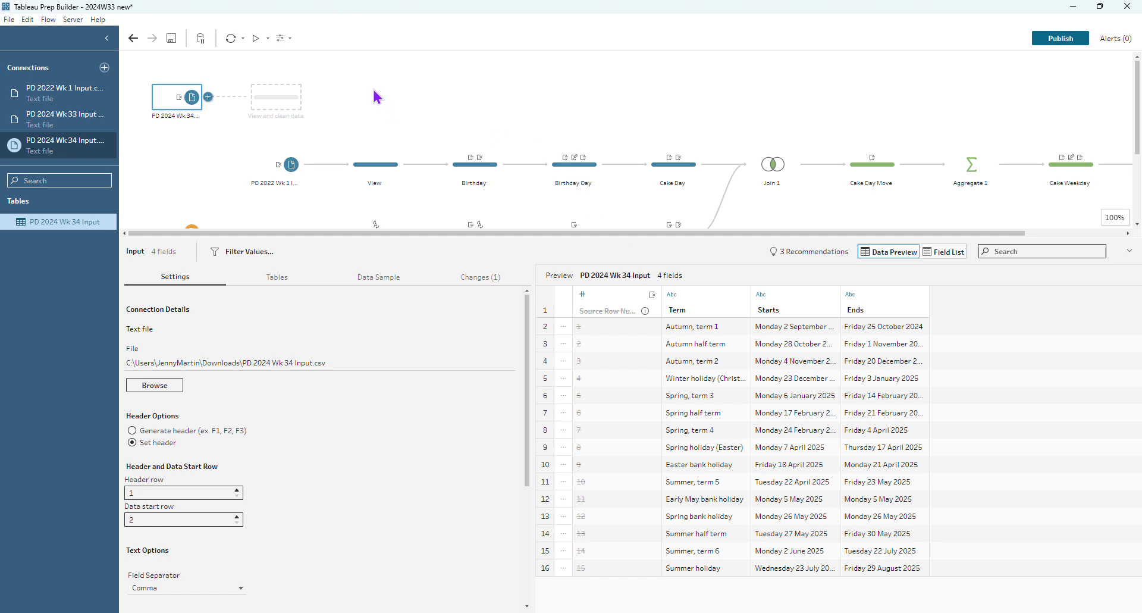
{"action": "scroll", "coordinate": [375, 95], "scroll_direction": "down", "scroll_amount": 2}
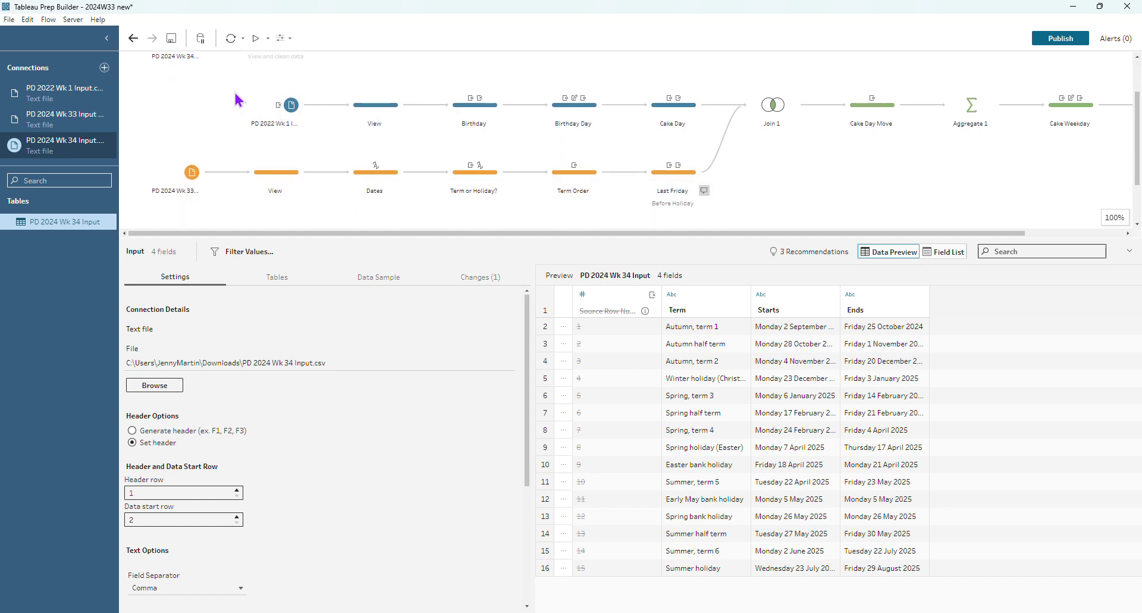
{"action": "scroll", "coordinate": [229, 110], "scroll_direction": "up", "scroll_amount": 2}
Replace the orange branch's Wk 33 input with the Wk 34 input and check the alerts
{"action": "left_click", "coordinate": [223, 188]}
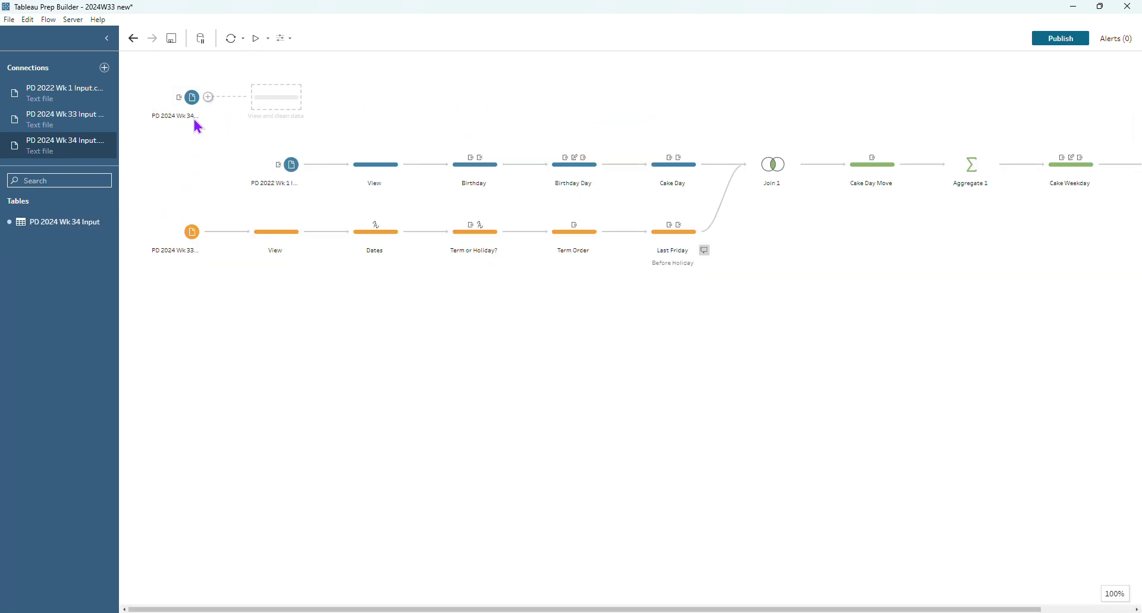
{"action": "left_click_drag", "start_coordinate": [188, 113], "coordinate": [187, 239]}
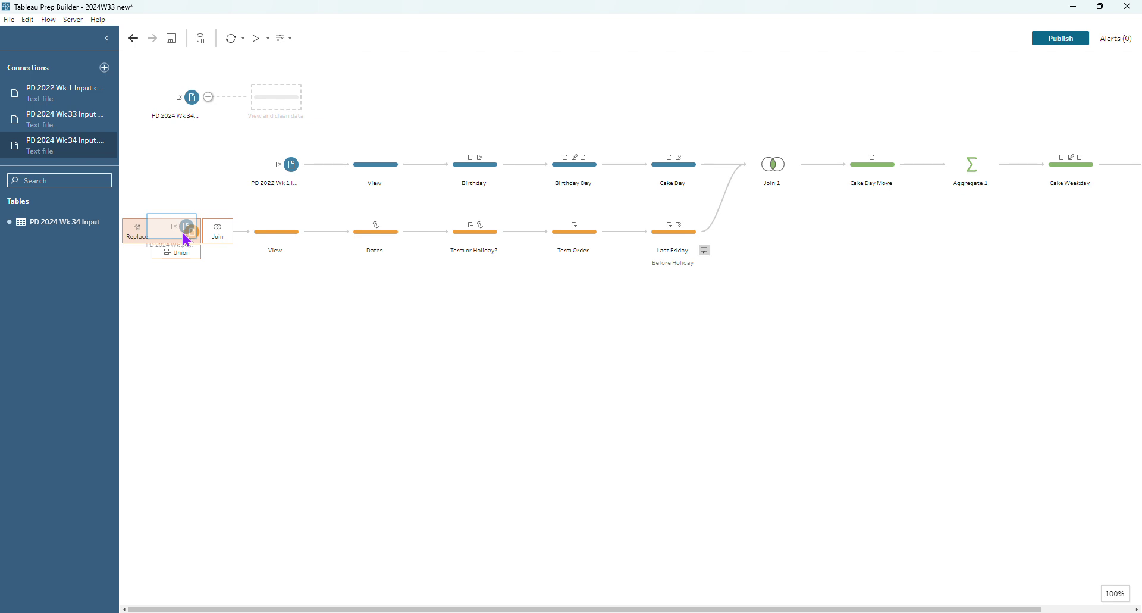
{"action": "left_click_drag", "start_coordinate": [186, 238], "coordinate": [184, 237]}
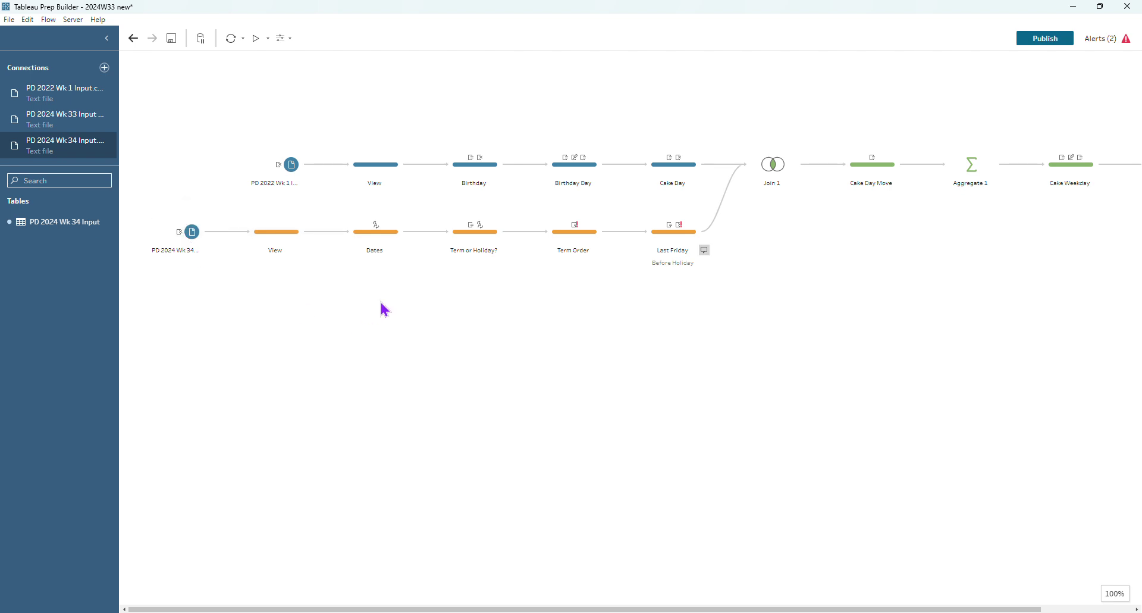
{"action": "left_click", "coordinate": [1110, 43]}
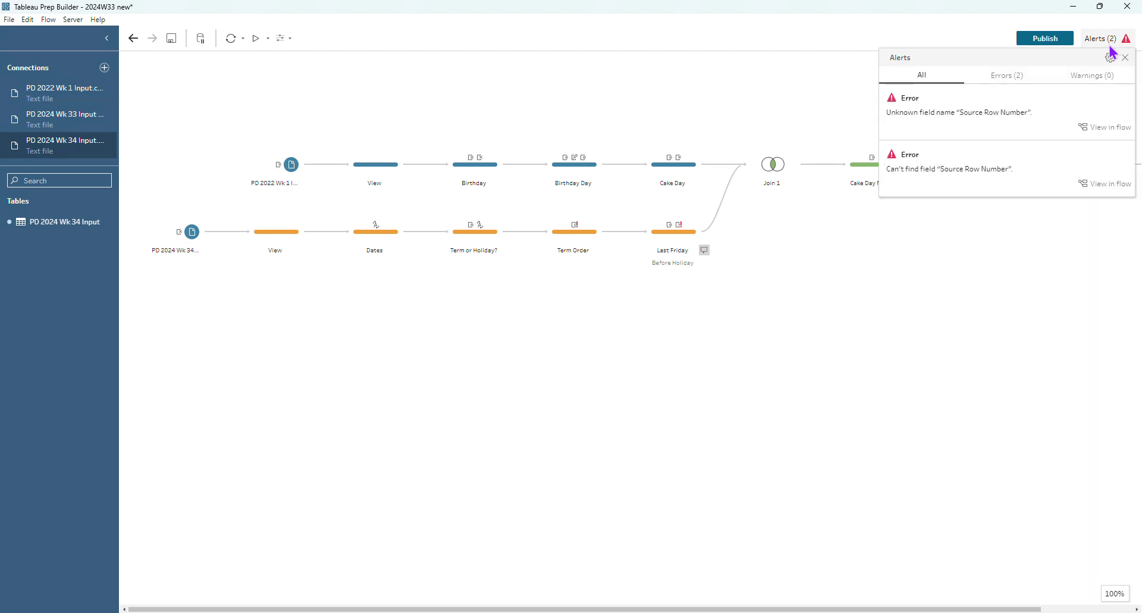
Re-include the Source Row Number field in the Wk 34 input
{"action": "left_click", "coordinate": [193, 233]}
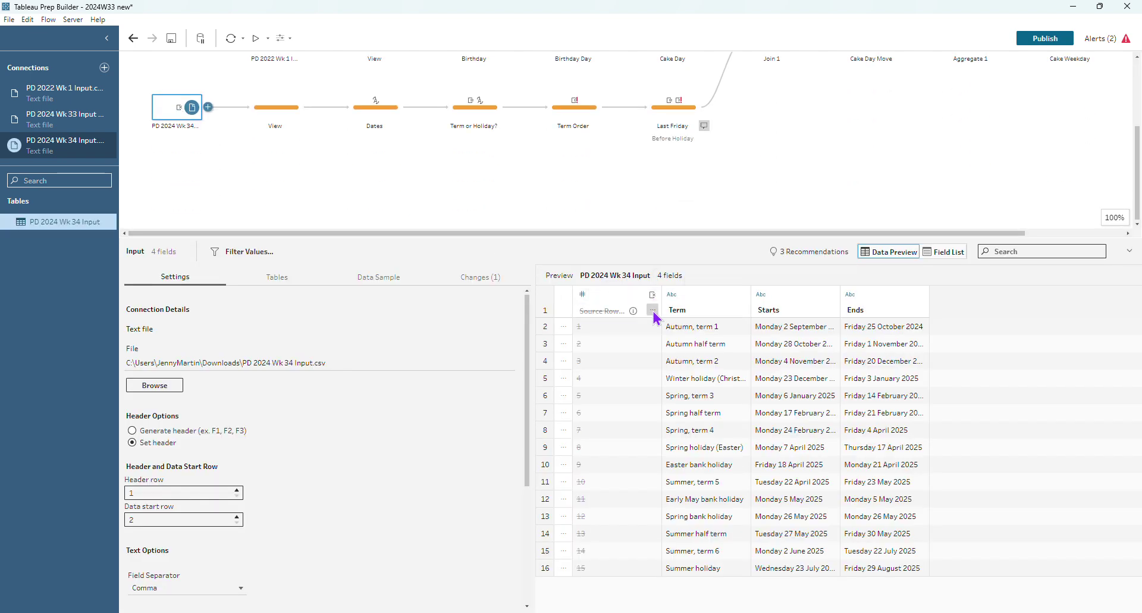
{"action": "left_click", "coordinate": [653, 312]}
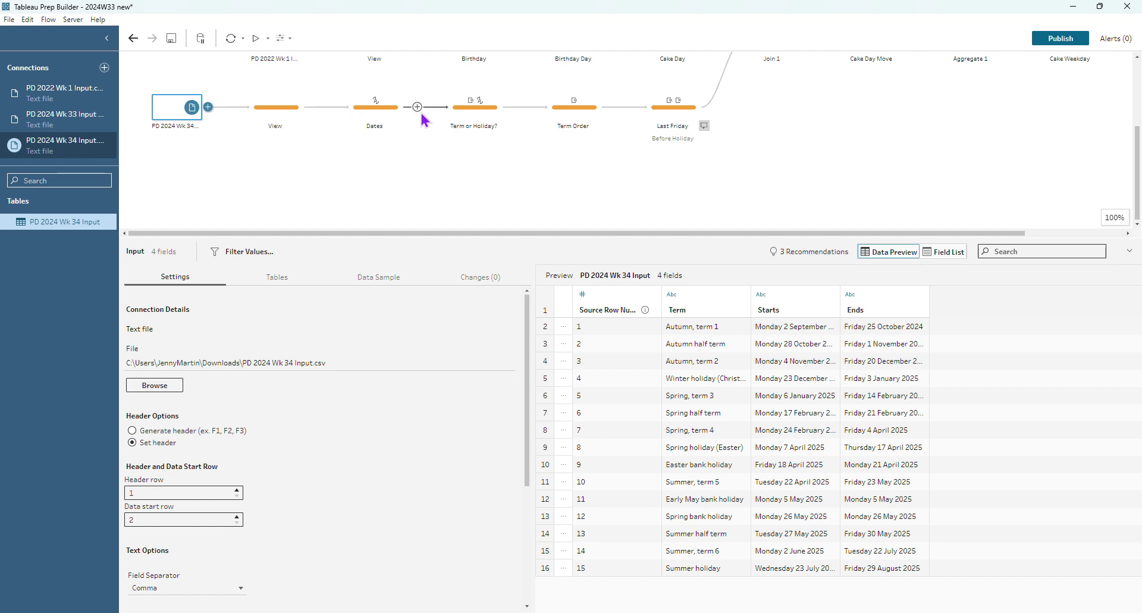
{"action": "left_click", "coordinate": [997, 126]}
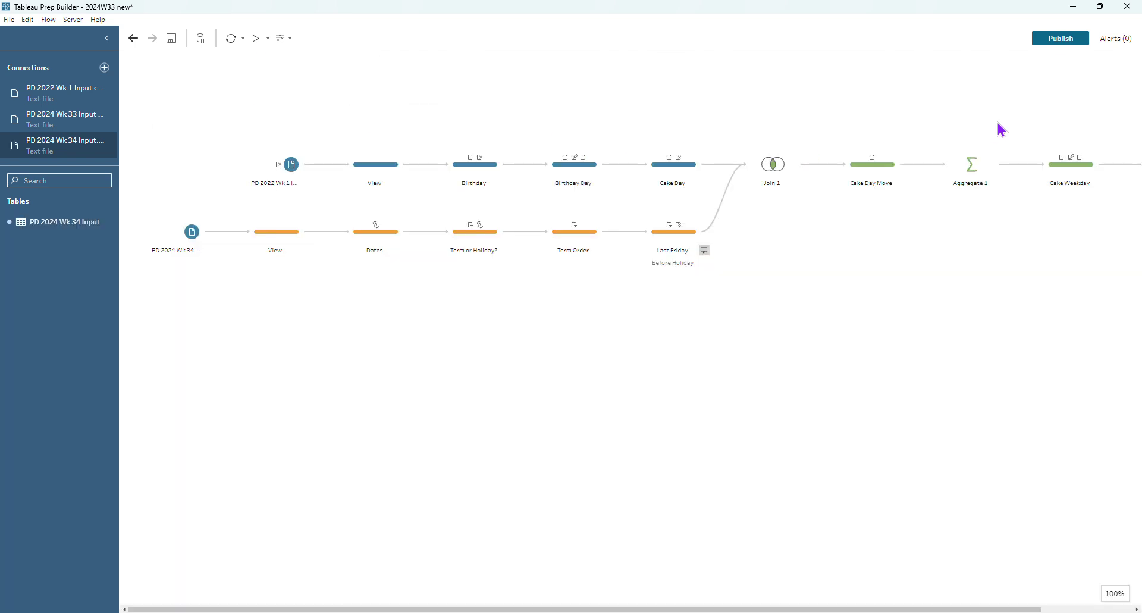
{"action": "left_click", "coordinate": [1093, 176]}
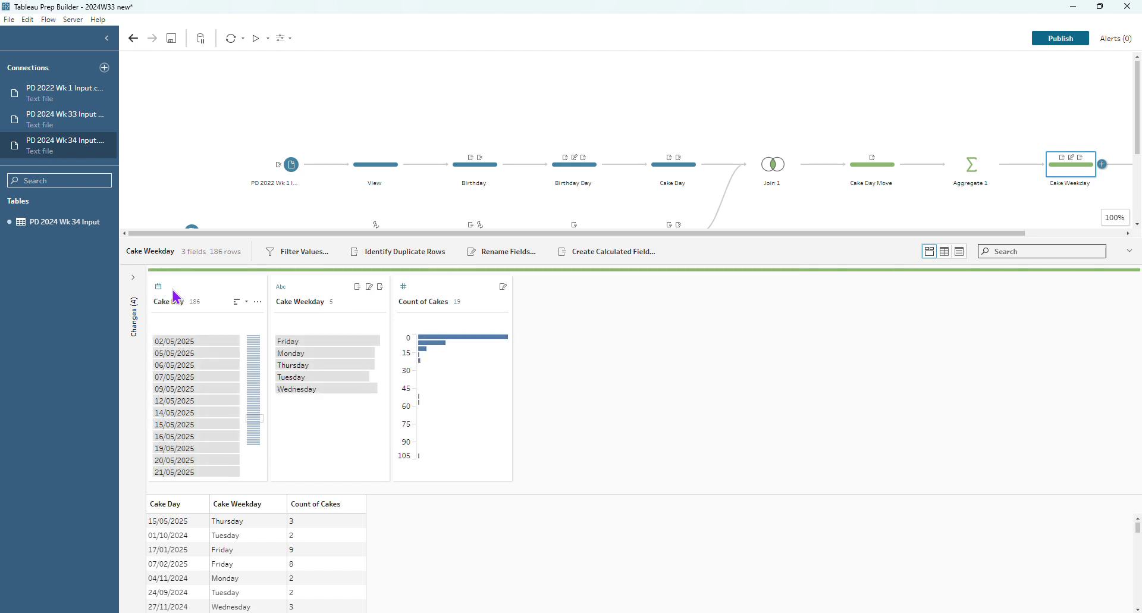
{"action": "left_click", "coordinate": [189, 354]}
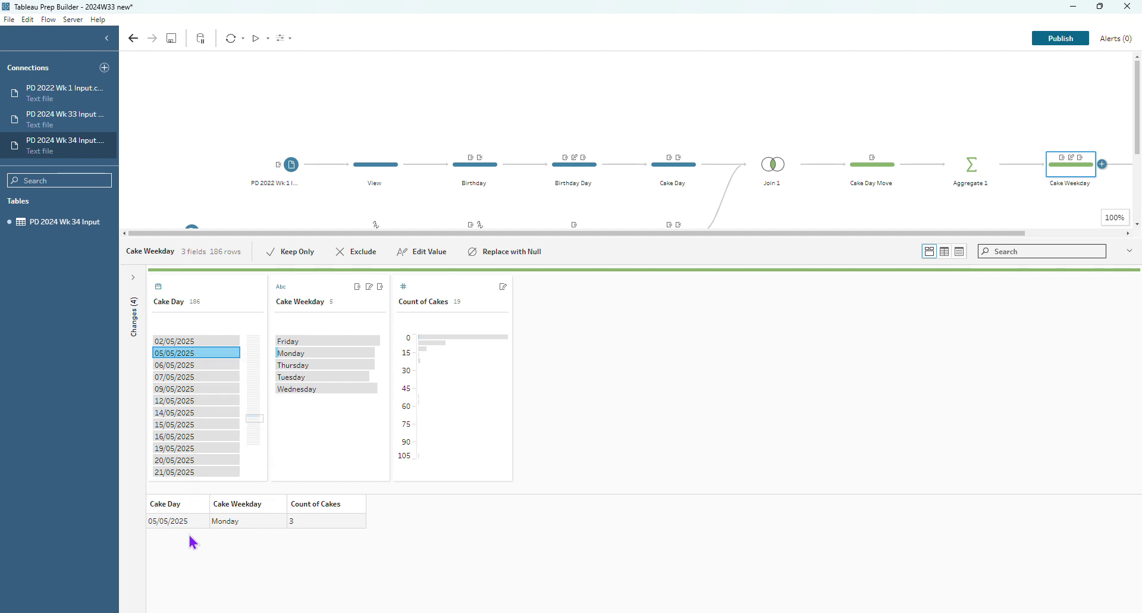
{"action": "left_click", "coordinate": [787, 212]}
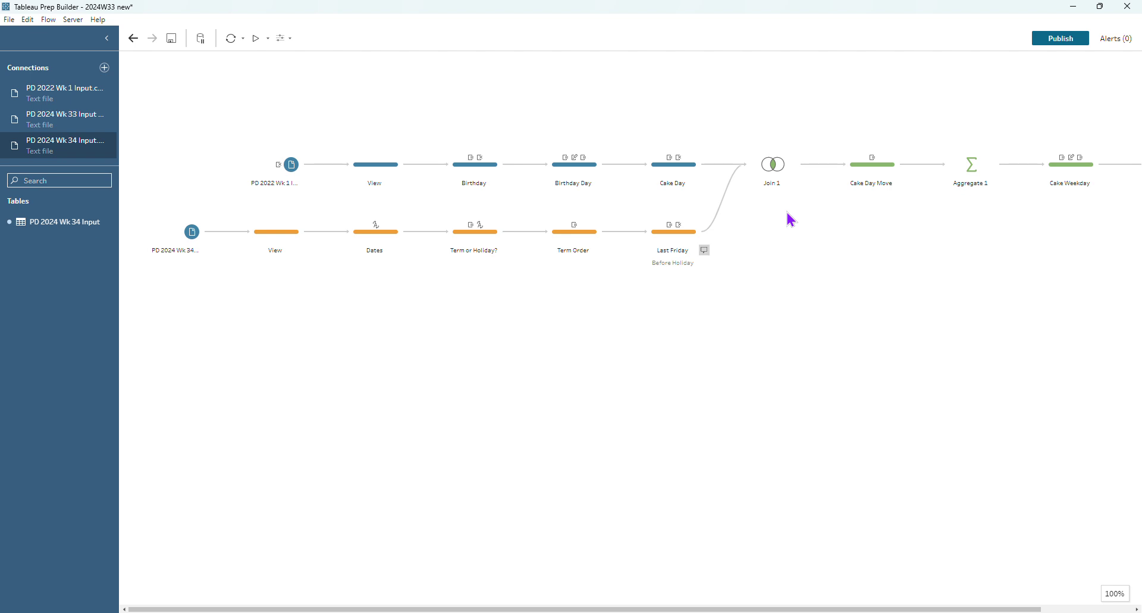
{"action": "left_click", "coordinate": [656, 241]}
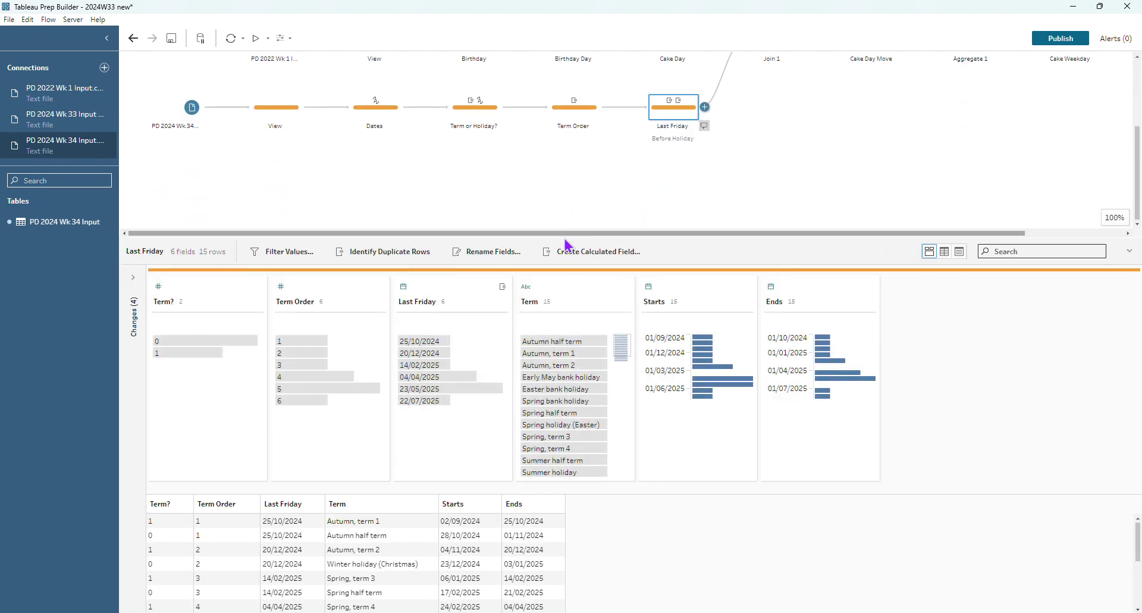
{"action": "left_click_drag", "start_coordinate": [570, 237], "coordinate": [559, 144]}
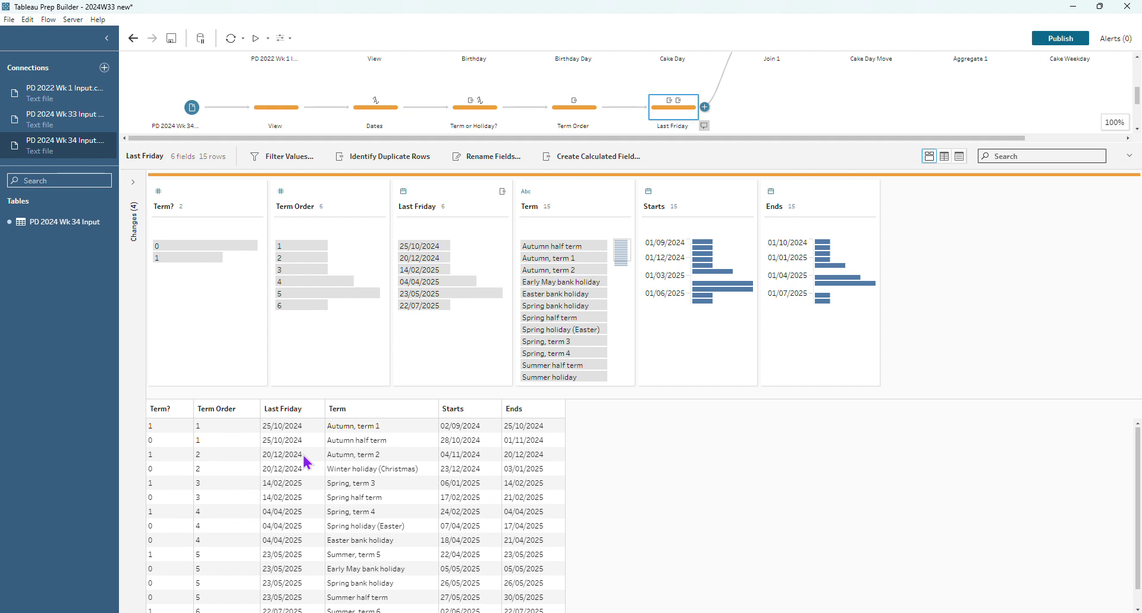
{"action": "scroll", "coordinate": [313, 556], "scroll_direction": "down", "scroll_amount": 1}
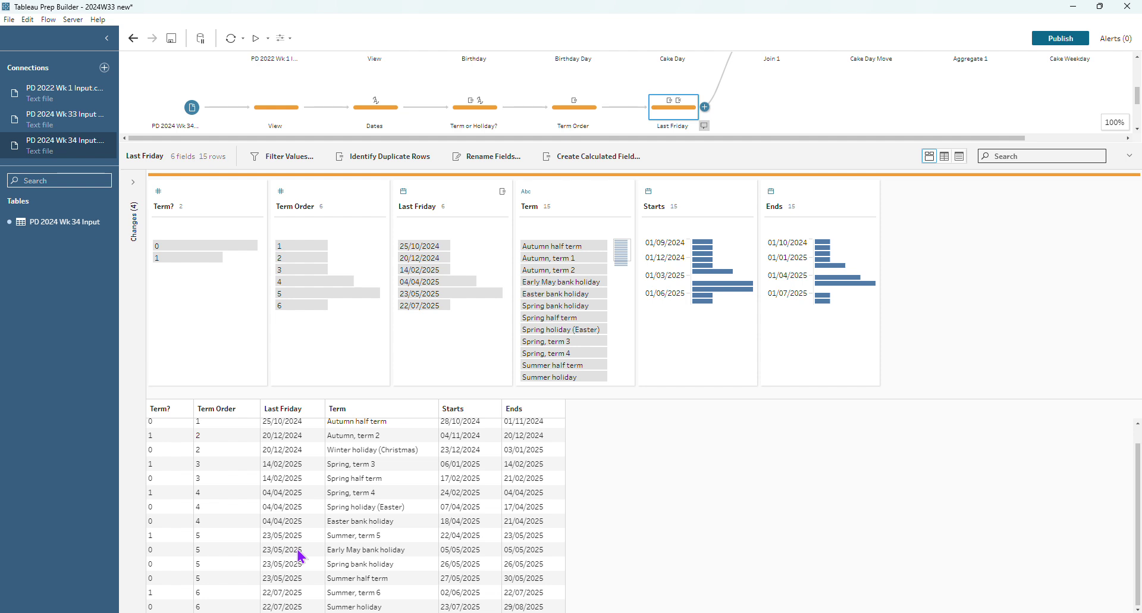
Show Join 1's results filtered to the Early May bank holiday rows
{"action": "left_click", "coordinate": [791, 121]}
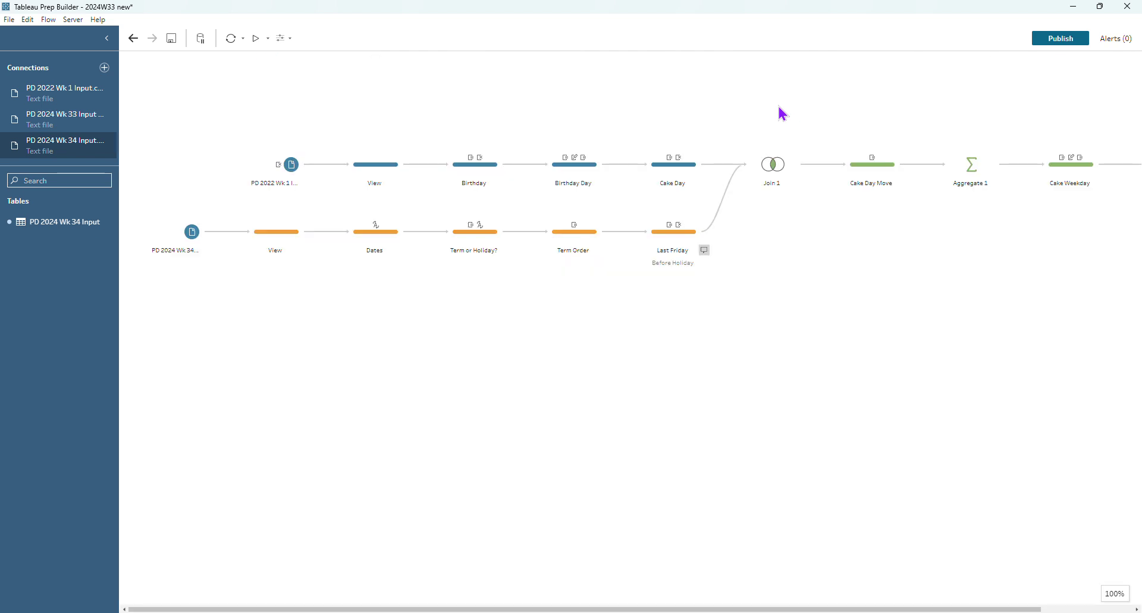
{"action": "left_click", "coordinate": [774, 162]}
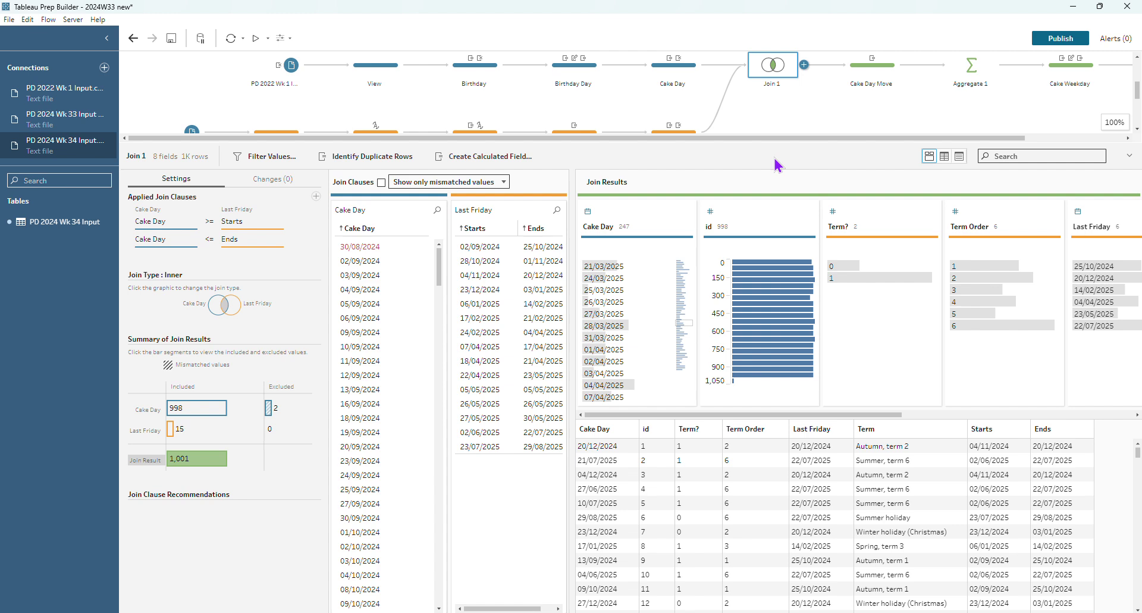
{"action": "mouse_move", "coordinate": [179, 409]}
{"action": "mouse_move", "coordinate": [191, 462]}
{"action": "left_click_drag", "start_coordinate": [836, 415], "coordinate": [859, 414]}
{"action": "scroll", "coordinate": [1001, 416], "scroll_direction": "right", "scroll_amount": 5}
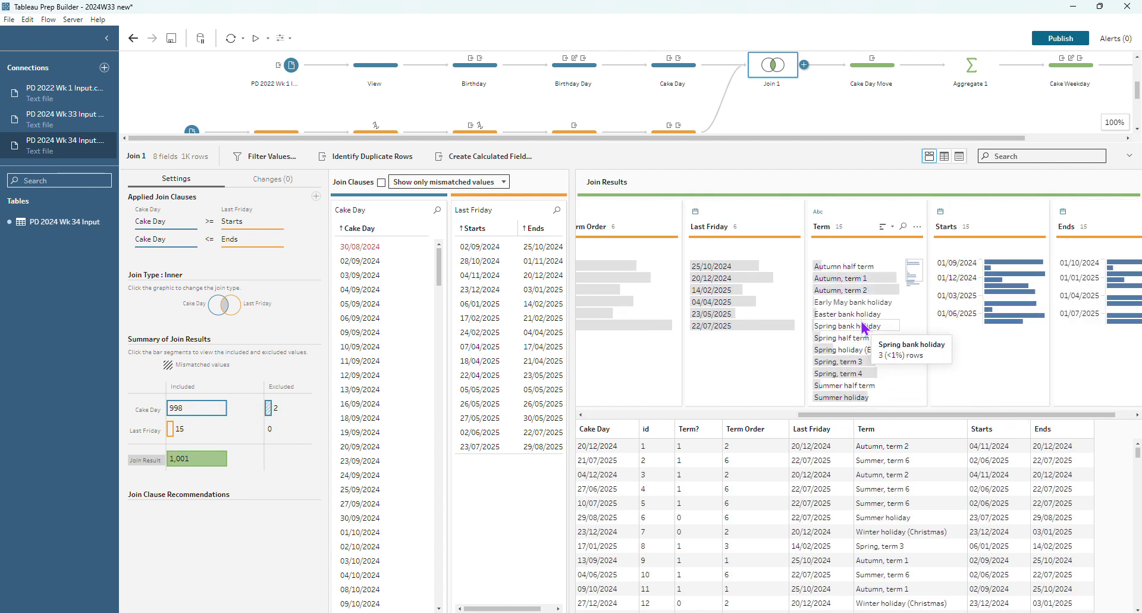
{"action": "left_click", "coordinate": [857, 303]}
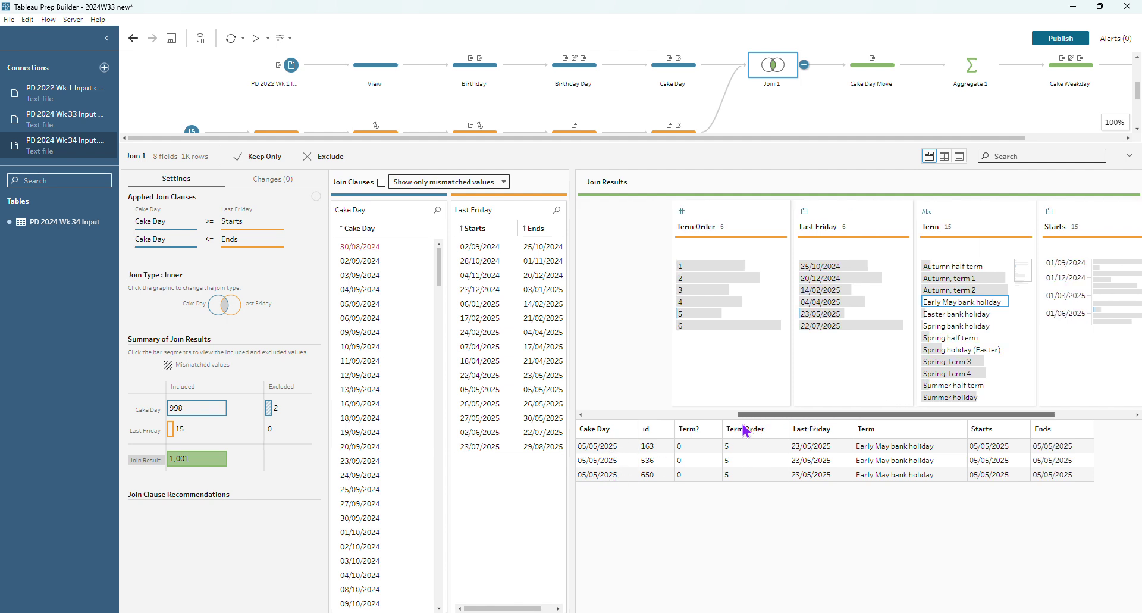
Narrow Join 1 to cake day 05/05/2025, then view the Last Friday step's data
{"action": "scroll", "coordinate": [583, 435], "scroll_direction": "left", "scroll_amount": 5}
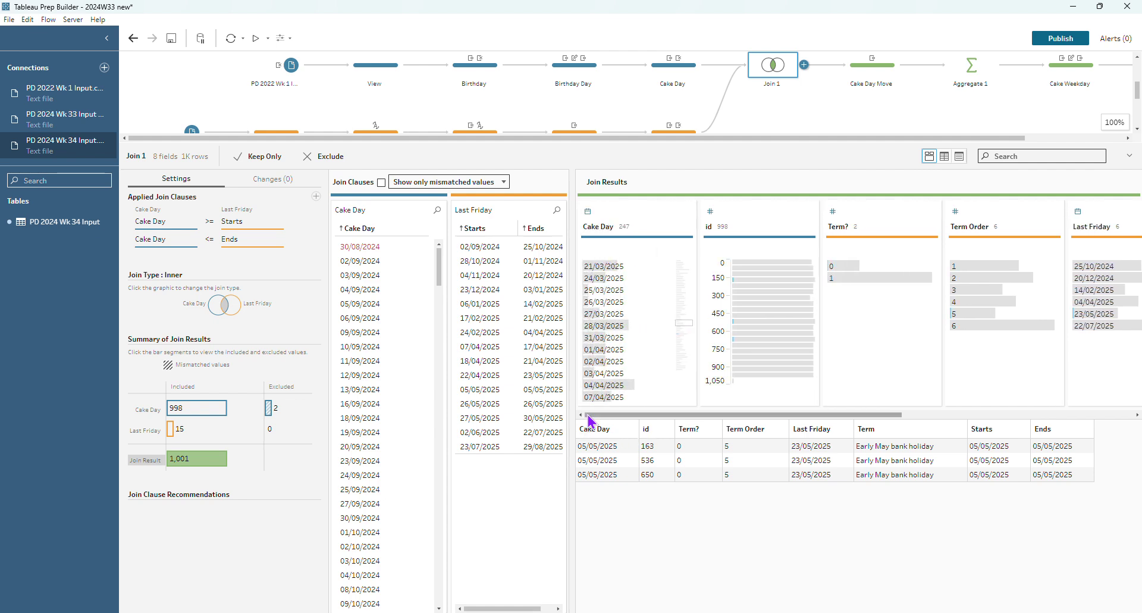
{"action": "scroll", "coordinate": [646, 327], "scroll_direction": "down", "scroll_amount": 5}
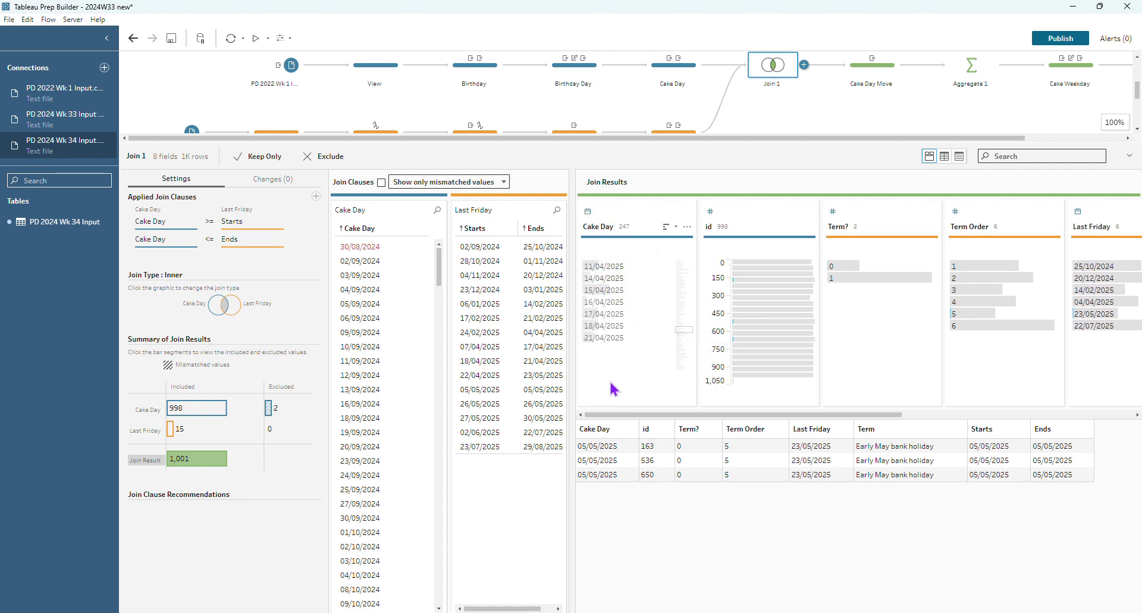
{"action": "scroll", "coordinate": [615, 381], "scroll_direction": "down", "scroll_amount": 3}
{"action": "left_click", "coordinate": [612, 337]}
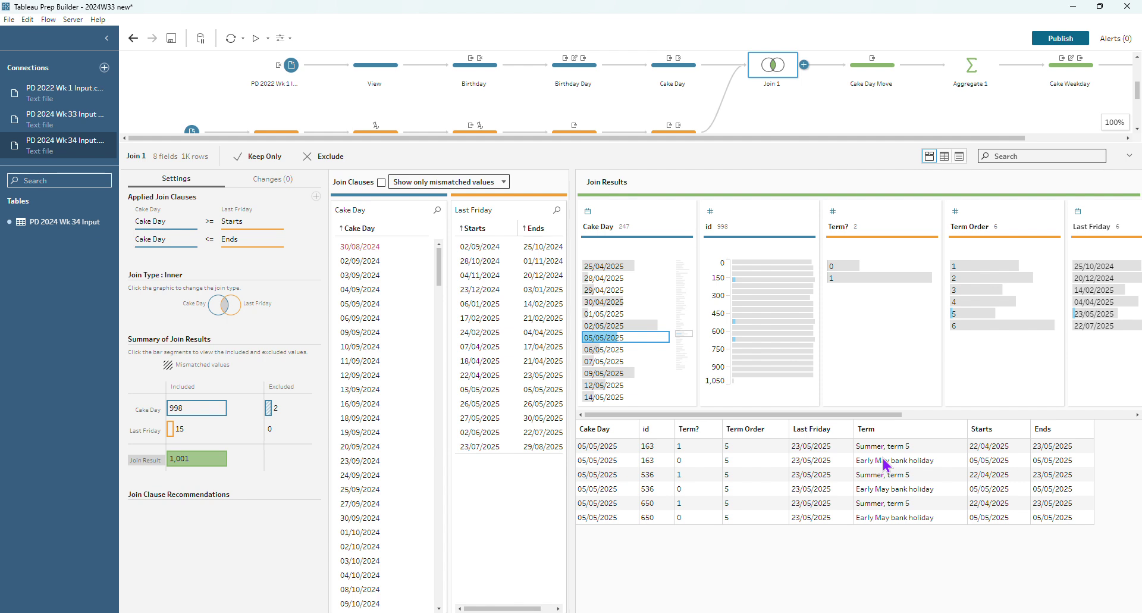
{"action": "left_click", "coordinate": [675, 132]}
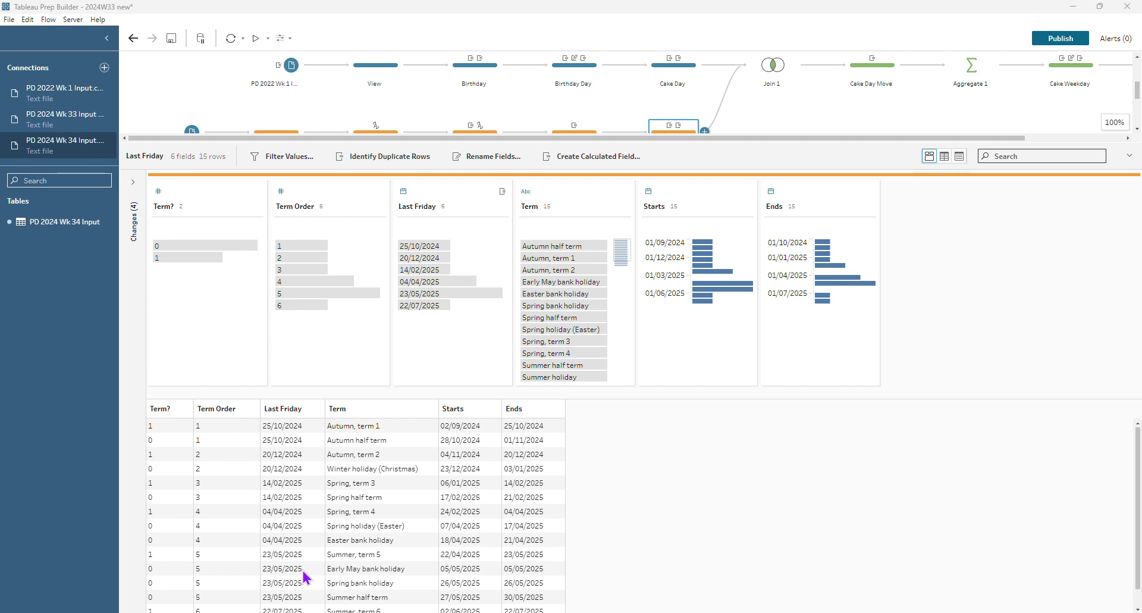
Create calculated field Last Friday: IF [Ends]<[Last Friday] THEN DATE(DATEADD('day',-3,[Ends]))
{"action": "left_click", "coordinate": [570, 157]}
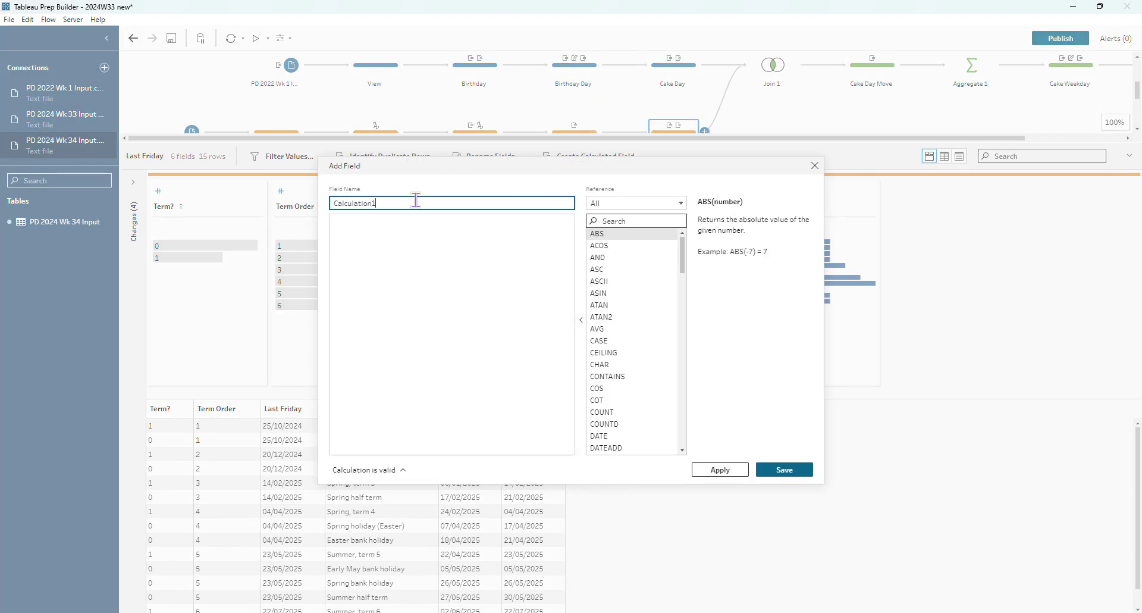
{"action": "type", "text": "Last Friday"}
{"action": "left_click", "coordinate": [467, 261]}
{"action": "type", "text": "if [Ends]"}
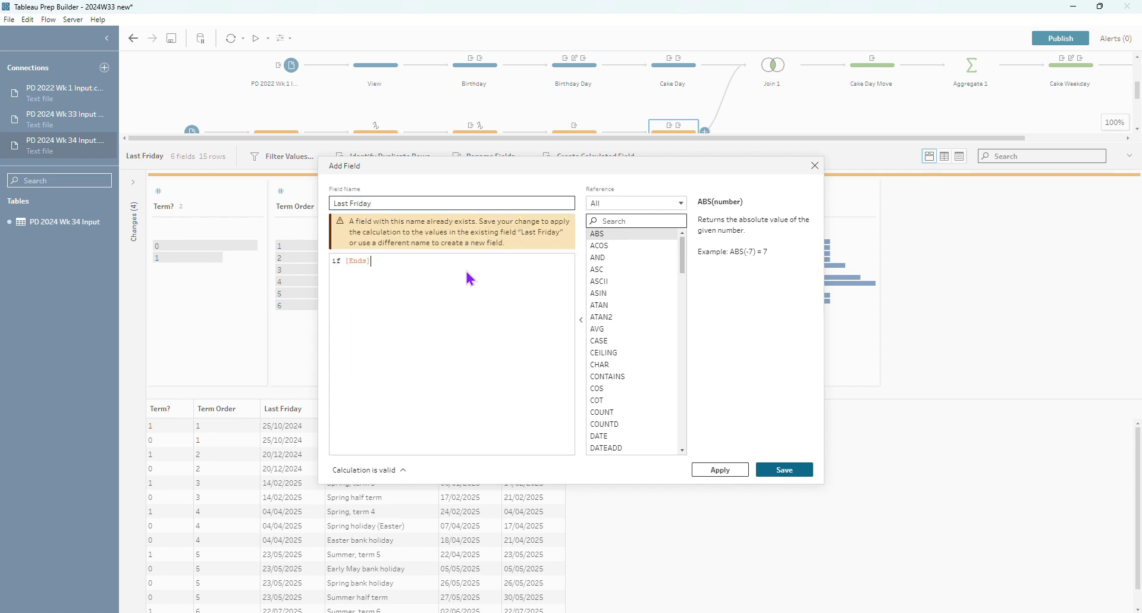
{"action": "type", "text": "<[Last Friday]"}
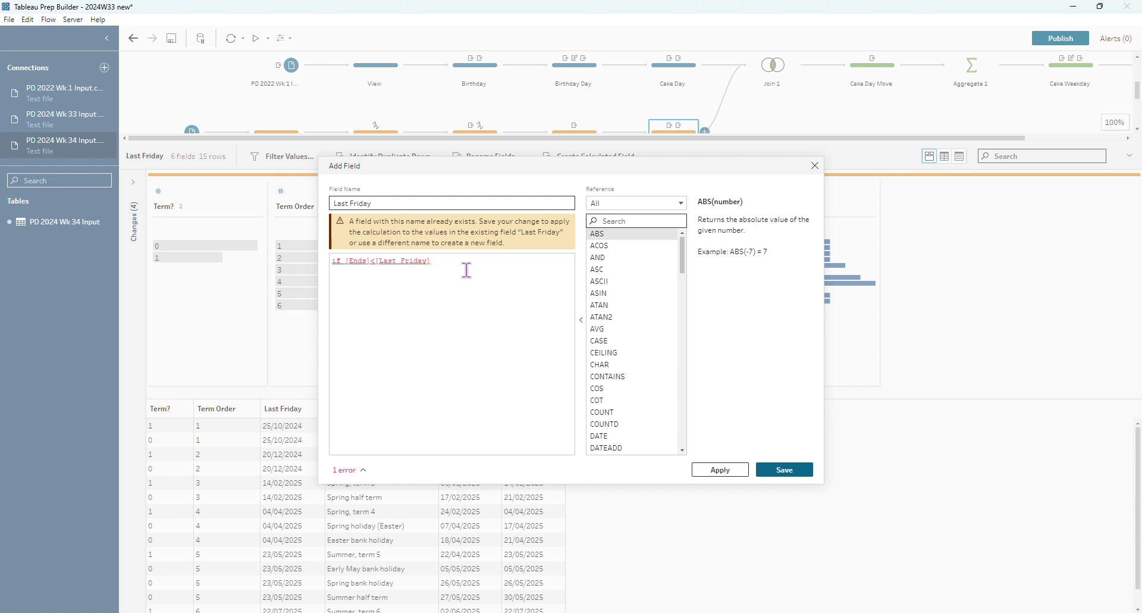
{"action": "type", "text": "then da"}
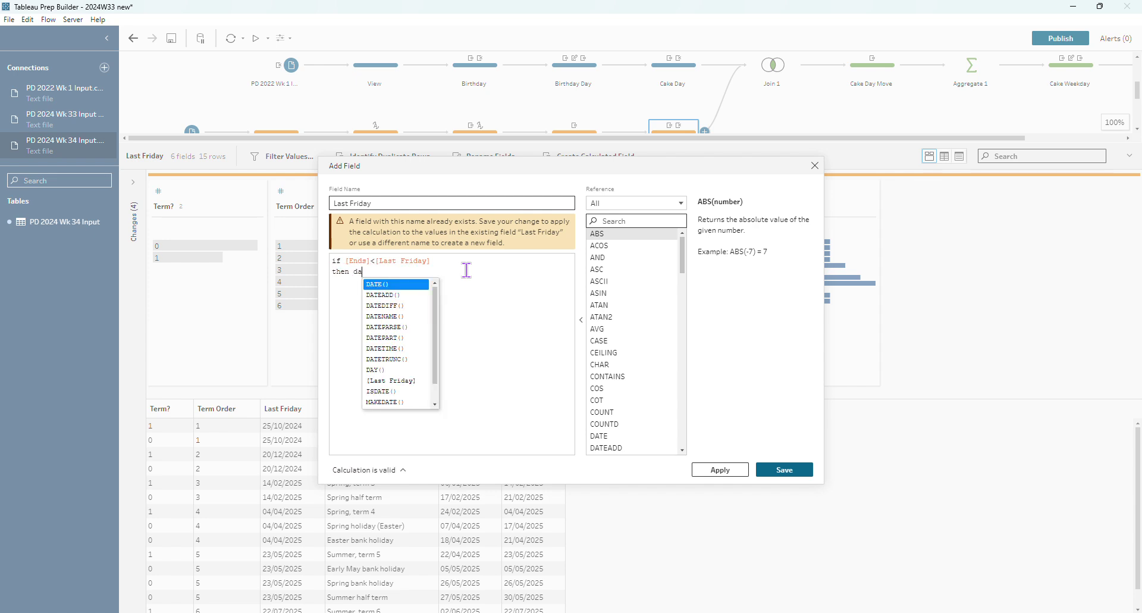
{"action": "type", "text": "te(d"}
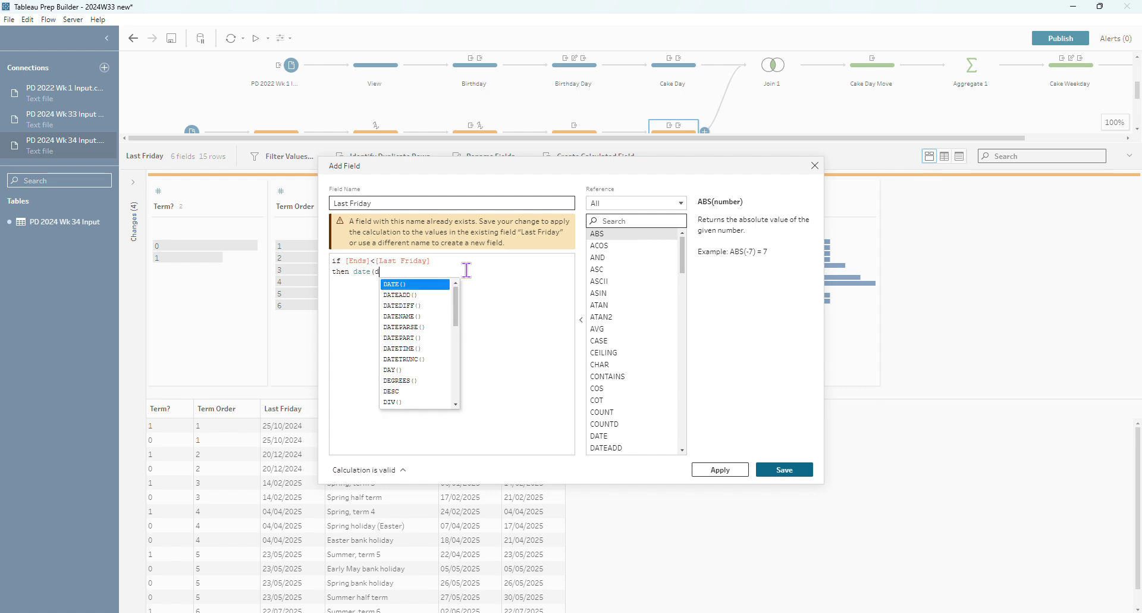
{"action": "type", "text": "atea"}
{"action": "key", "text": "Return"}
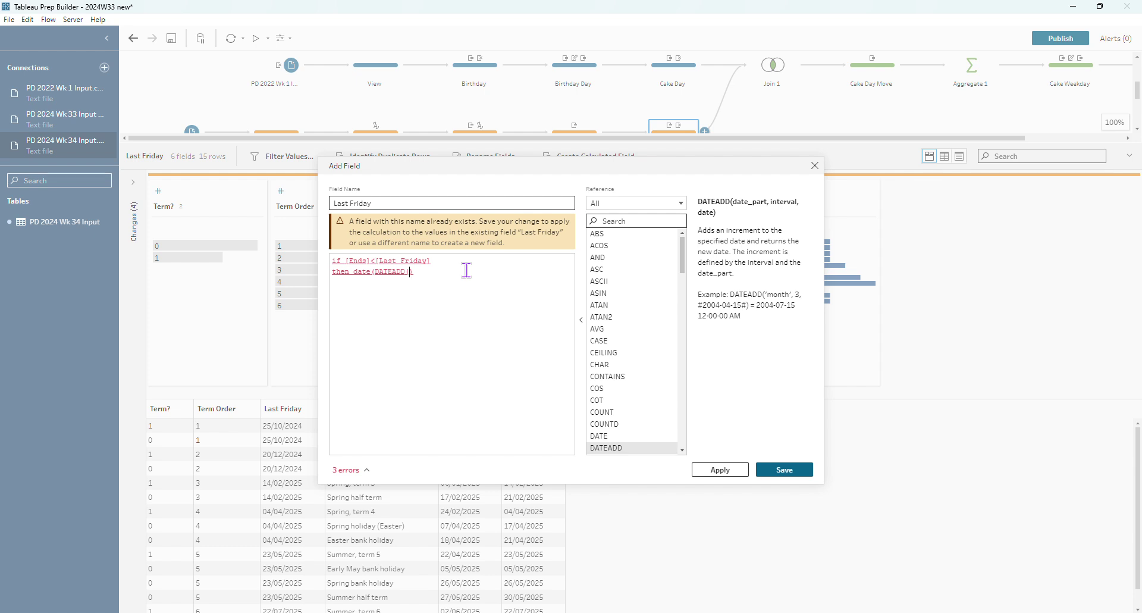
{"action": "type", "text": "'day'"}
{"action": "type", "text": ",-"}
{"action": "type", "text": "3"}
{"action": "type", "text": ",[En"}
{"action": "key", "text": "Return"}
{"action": "type", "text": "))"}
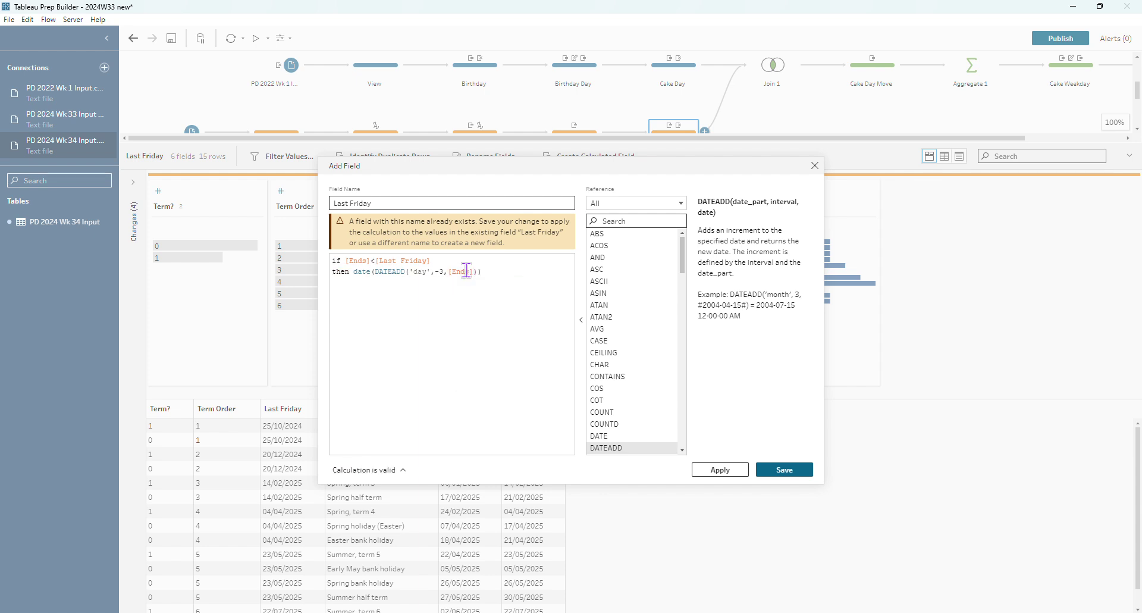
Complete the formula with ELSE [Last Friday] END, save it, and filter to 02/05/2025
{"action": "key", "text": "Return"}
{"action": "type", "text": "else last"}
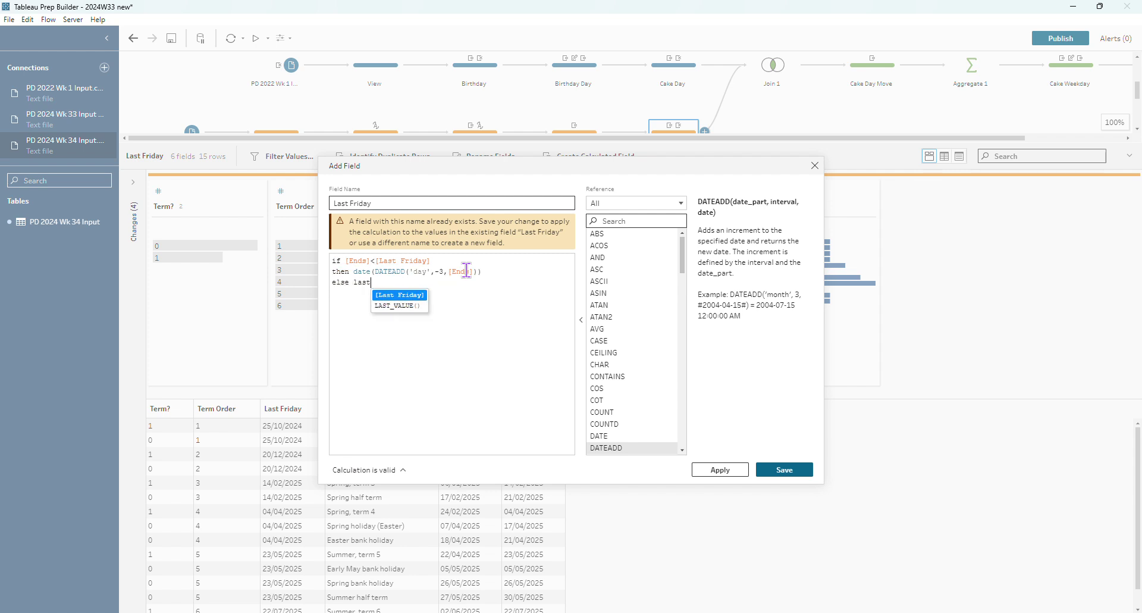
{"action": "key", "text": "Return"}
{"action": "type", "text": "end"}
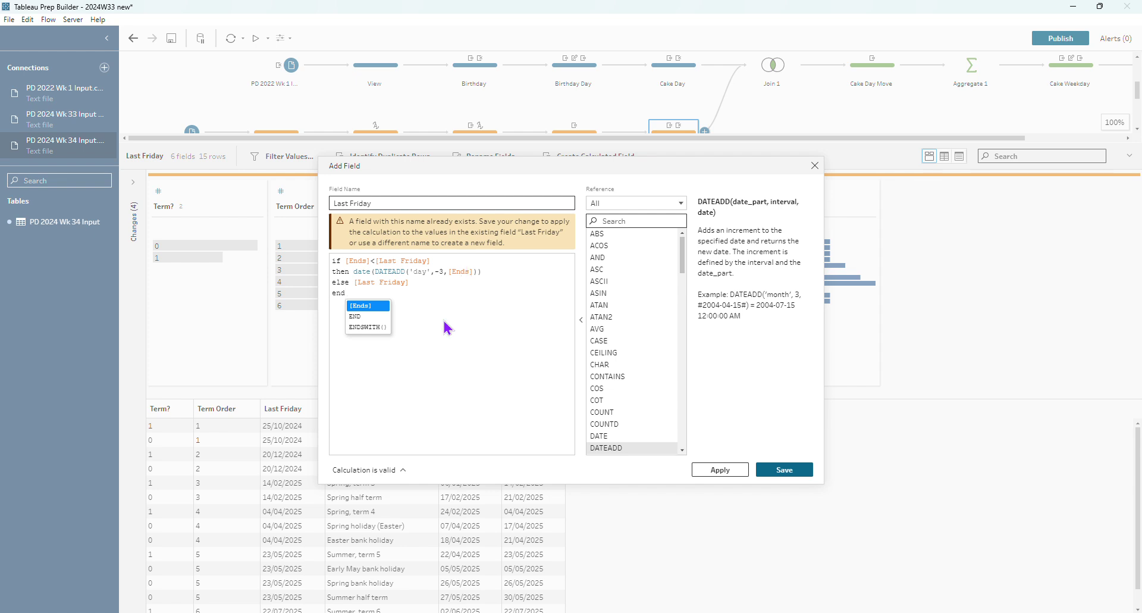
{"action": "left_click", "coordinate": [801, 471]}
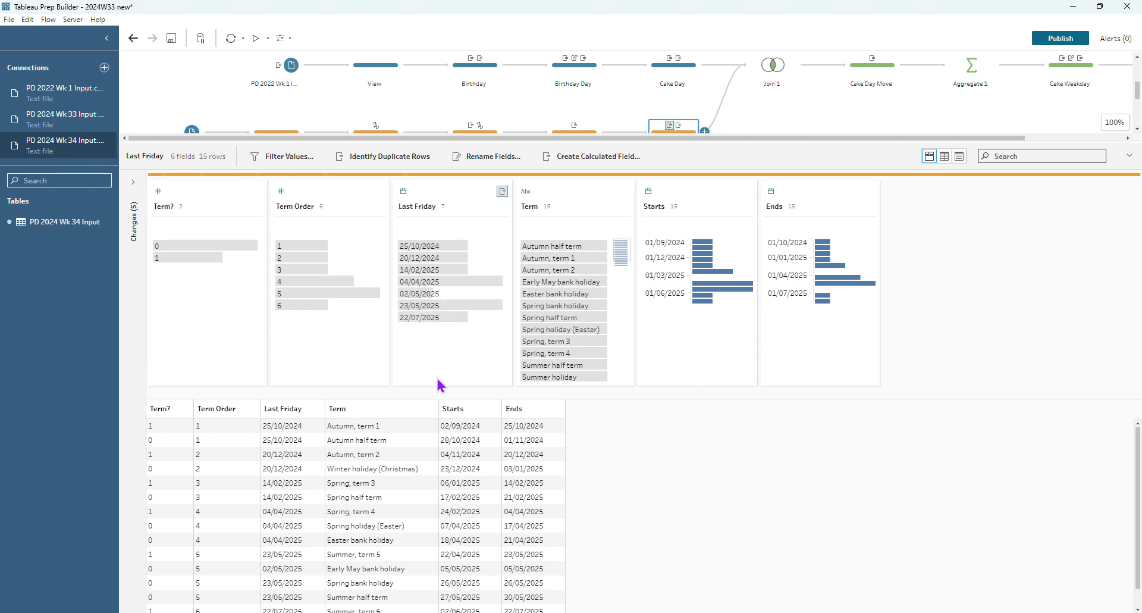
{"action": "left_click", "coordinate": [420, 293]}
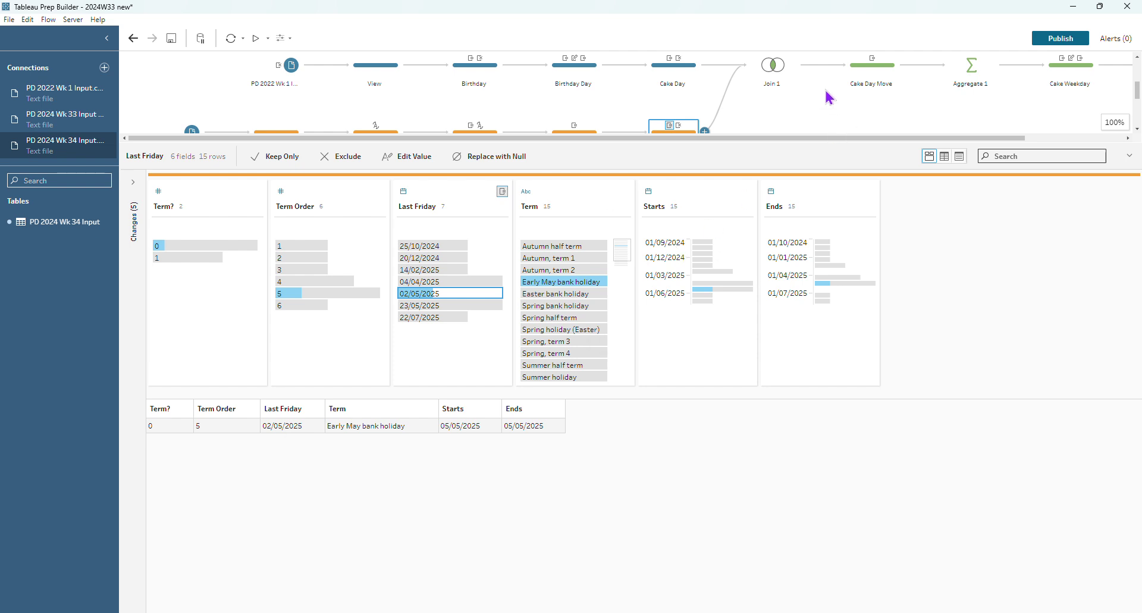
Return to Join 1 and filter its results to cake day 05/05/2025
{"action": "left_click", "coordinate": [785, 71]}
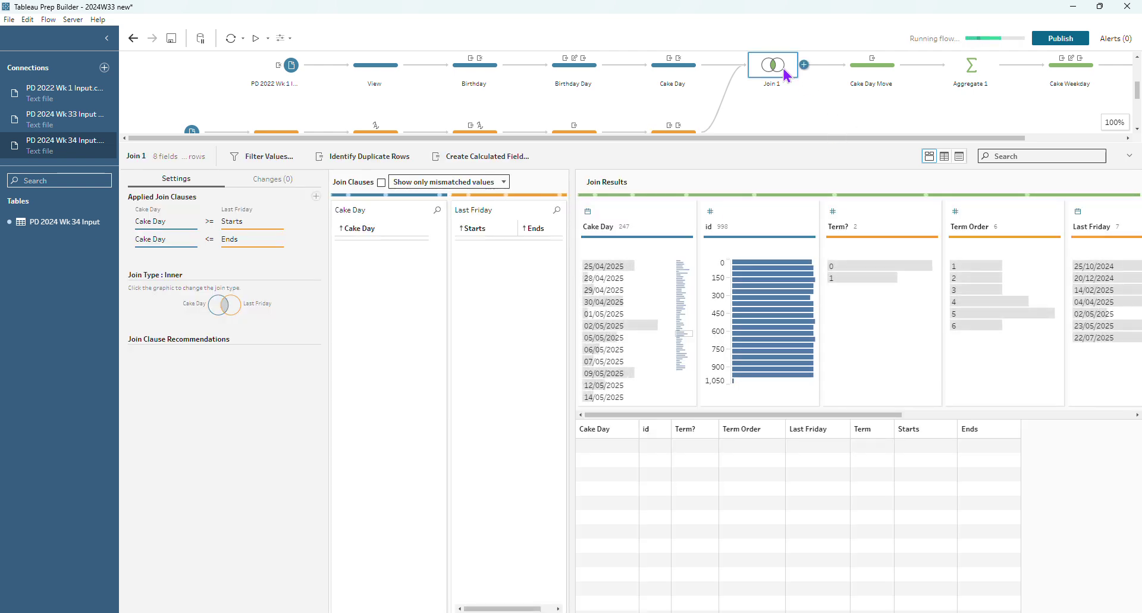
{"action": "left_click", "coordinate": [614, 339]}
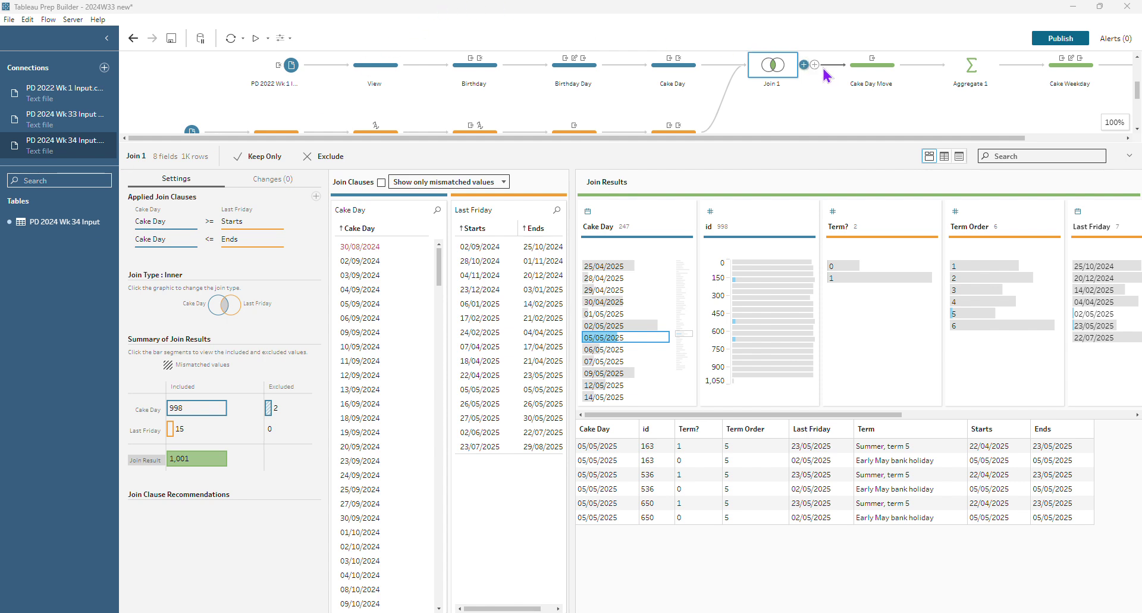
Insert a clean step named Deduplication after Join 1 and identify duplicate rows in it
{"action": "left_click", "coordinate": [815, 65]}
{"action": "left_click", "coordinate": [844, 96]}
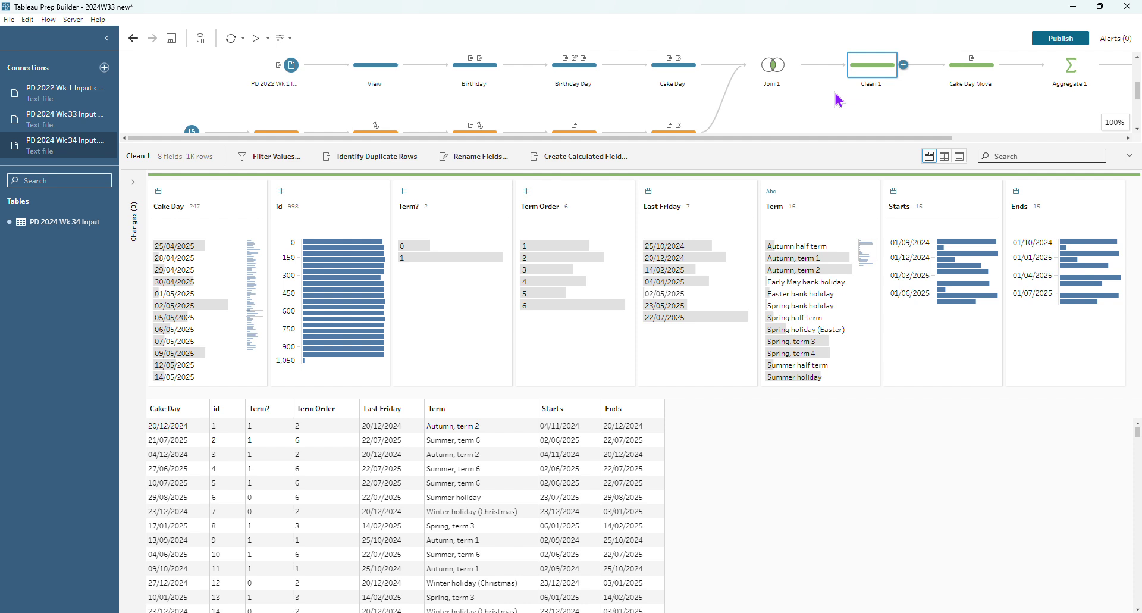
{"action": "double_click", "coordinate": [872, 79]}
{"action": "key", "text": "BackSpace"}
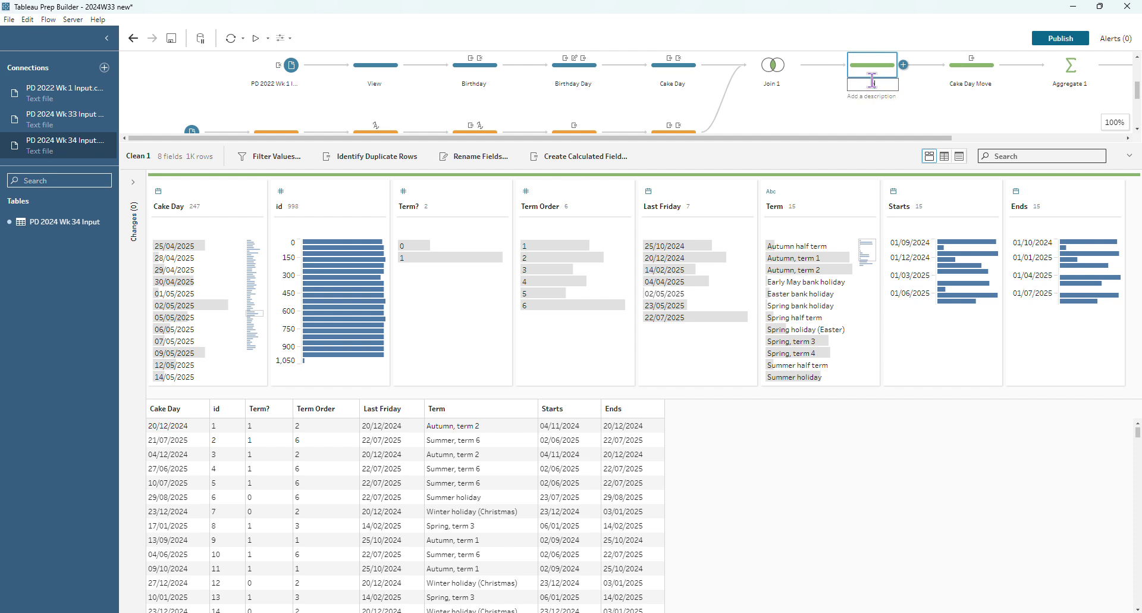
{"action": "type", "text": "Deduplication"}
{"action": "key", "text": "Return"}
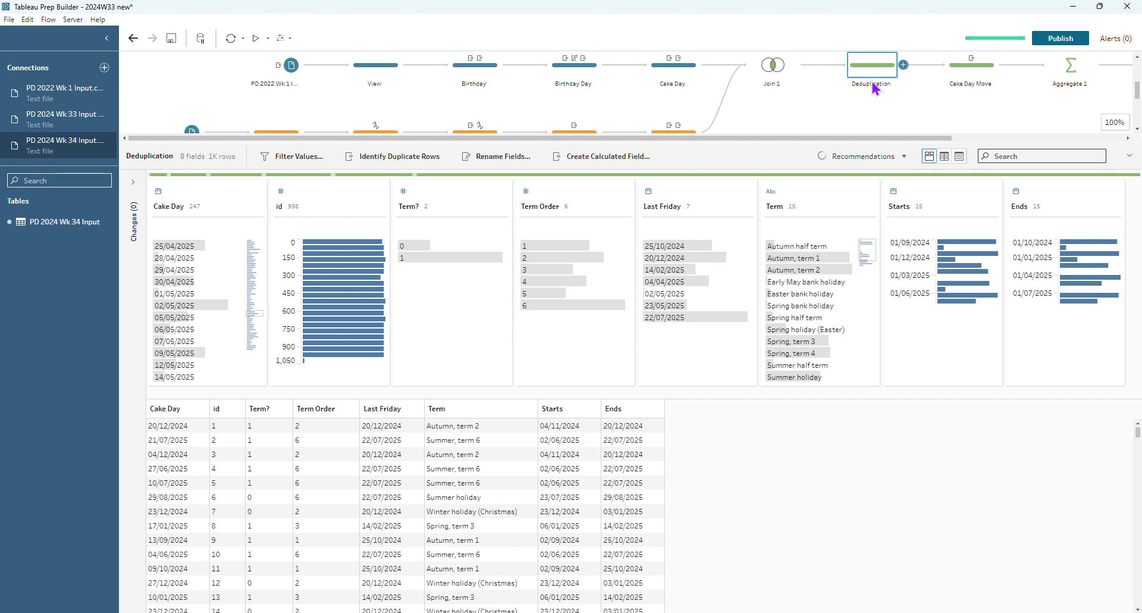
{"action": "left_click", "coordinate": [366, 164]}
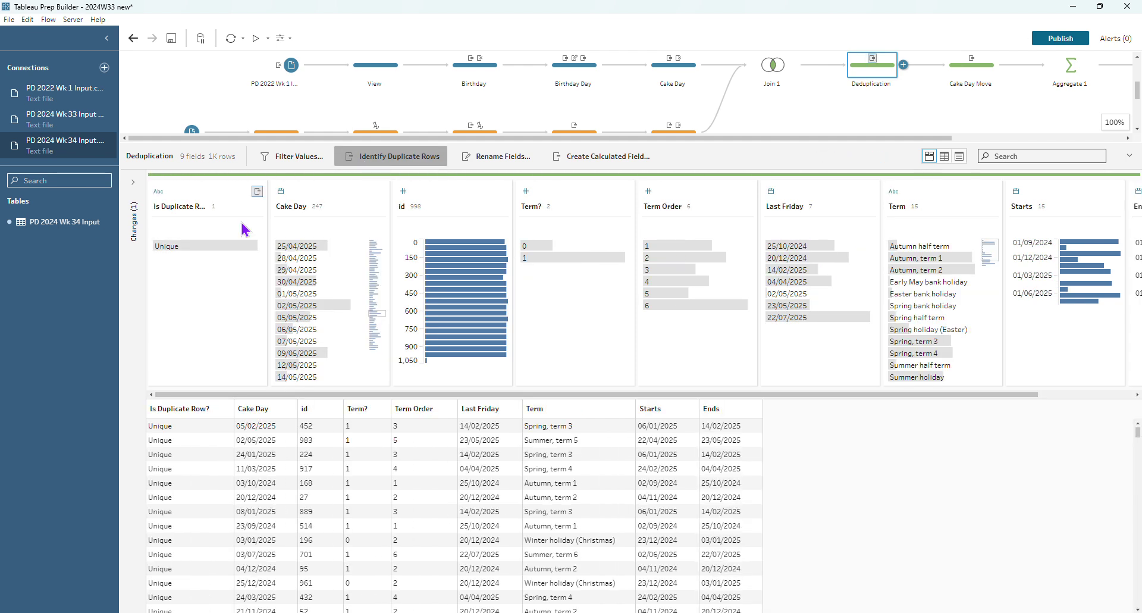
{"action": "left_click", "coordinate": [134, 189]}
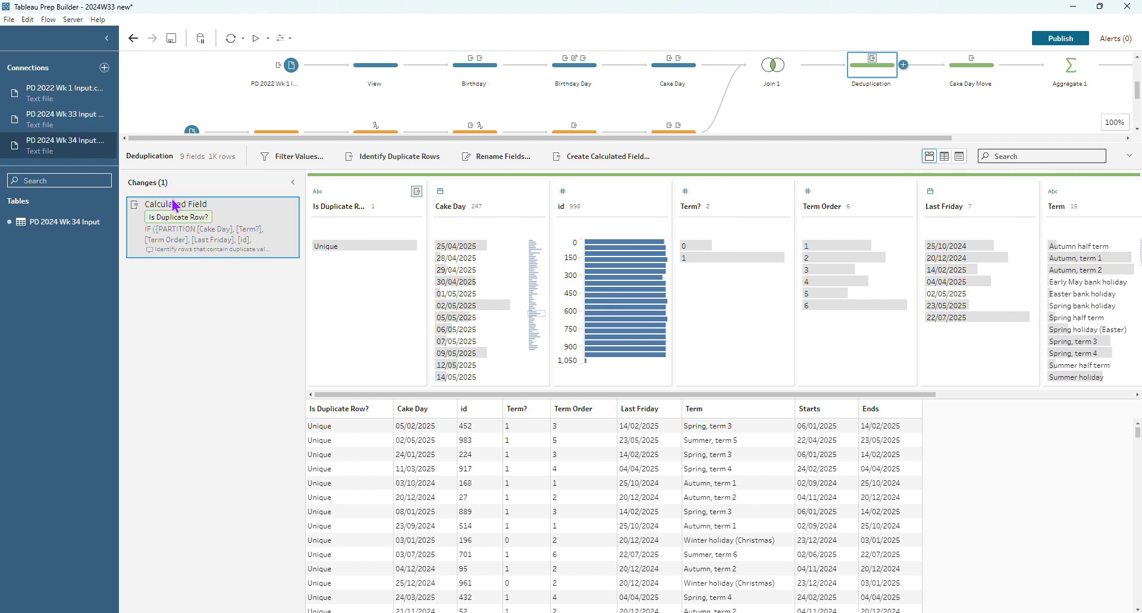
Trim the Is Duplicate Row? partition fields down to [Cake Day] and [id], then save
{"action": "left_click", "coordinate": [279, 205]}
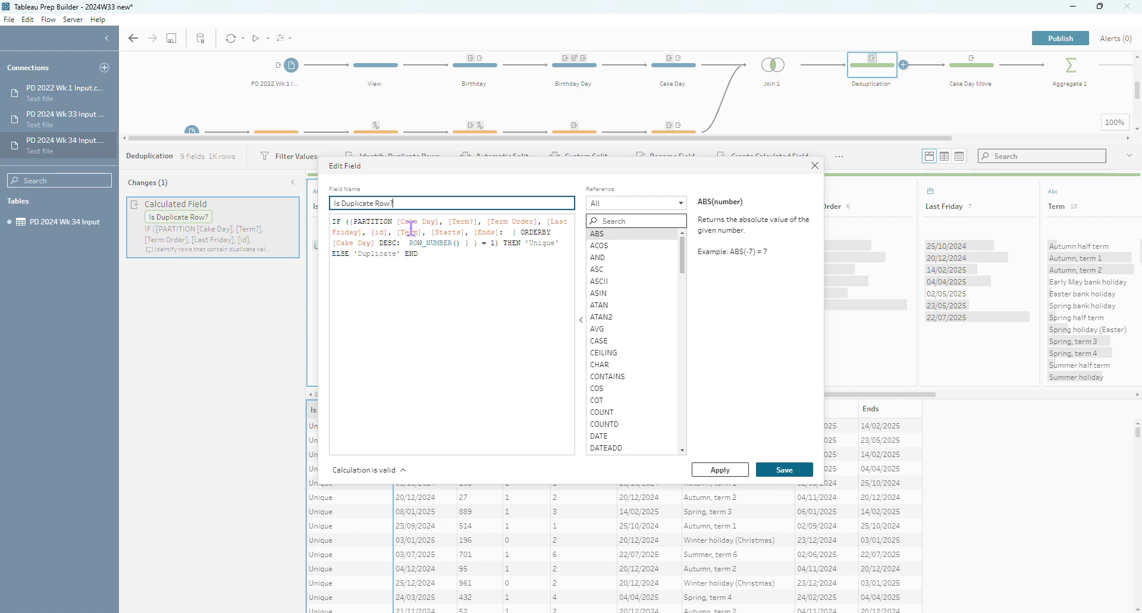
{"action": "left_click_drag", "start_coordinate": [459, 162], "coordinate": [549, 72]}
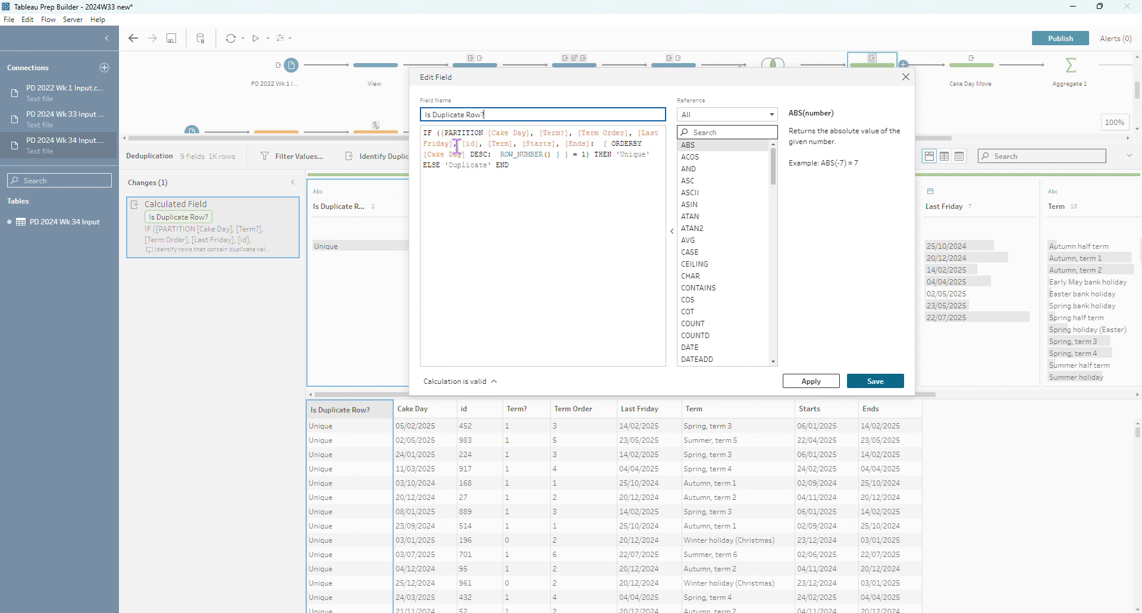
{"action": "left_click_drag", "start_coordinate": [462, 144], "coordinate": [662, 134]}
{"action": "key", "text": "BackSpace"}
{"action": "key", "text": "BackSpace"}
{"action": "key", "text": "BackSpace"}
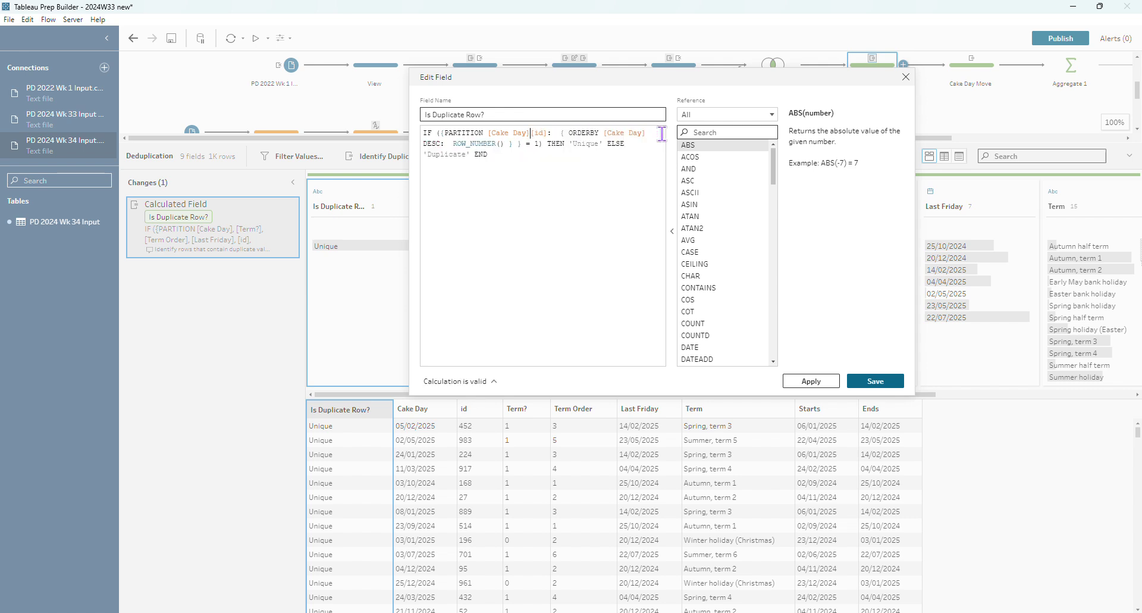
{"action": "type", "text": ","}
{"action": "left_click", "coordinate": [869, 381]}
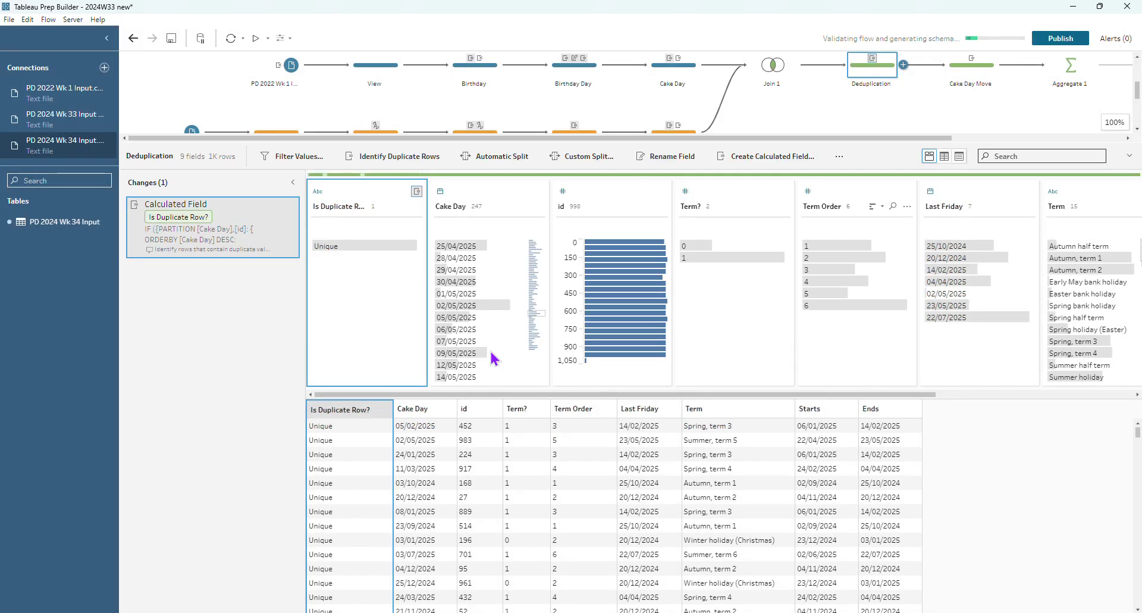
Filter the Deduplication grid to Duplicate rows, then to cake day 05/05/2025
{"action": "left_click", "coordinate": [342, 245]}
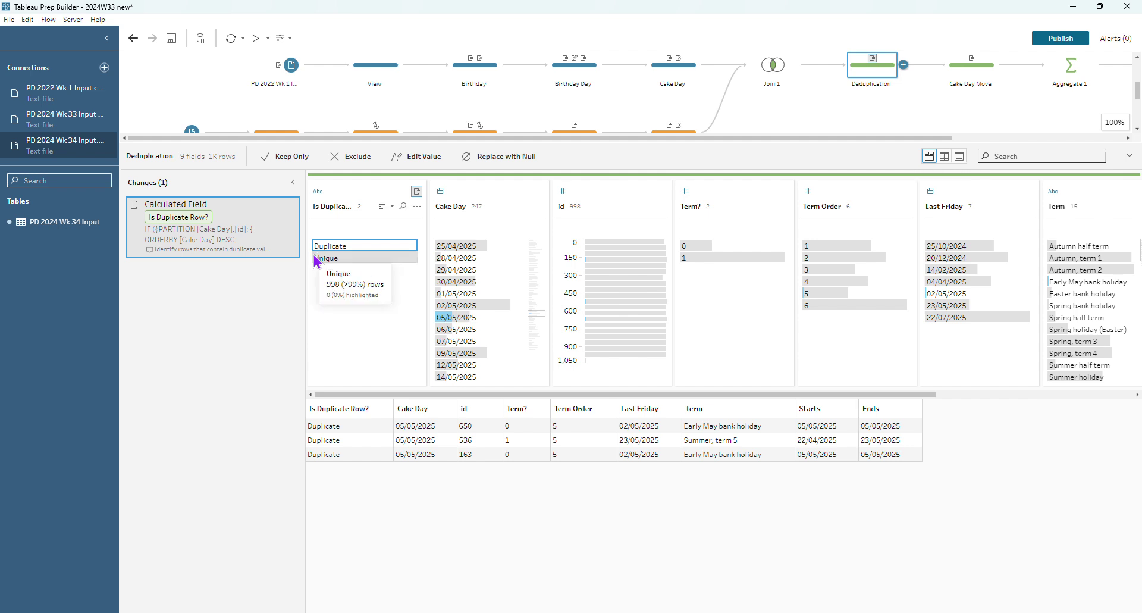
{"action": "left_click", "coordinate": [483, 321]}
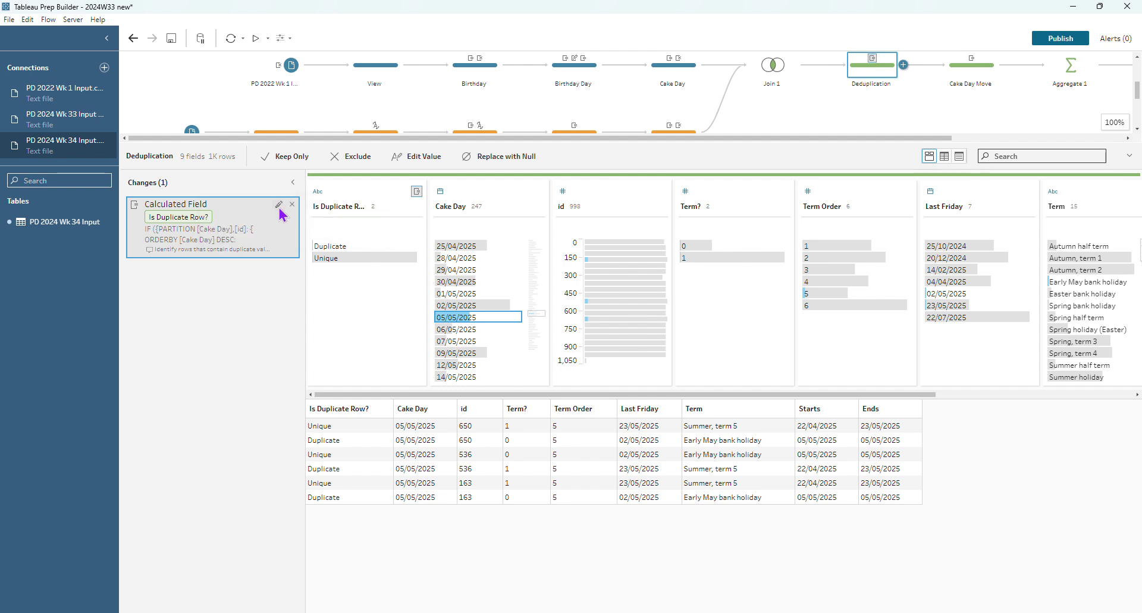
Change the Is Duplicate Row? ORDERBY field from [Cake Day] to [Last Friday] and save
{"action": "left_click", "coordinate": [279, 207]}
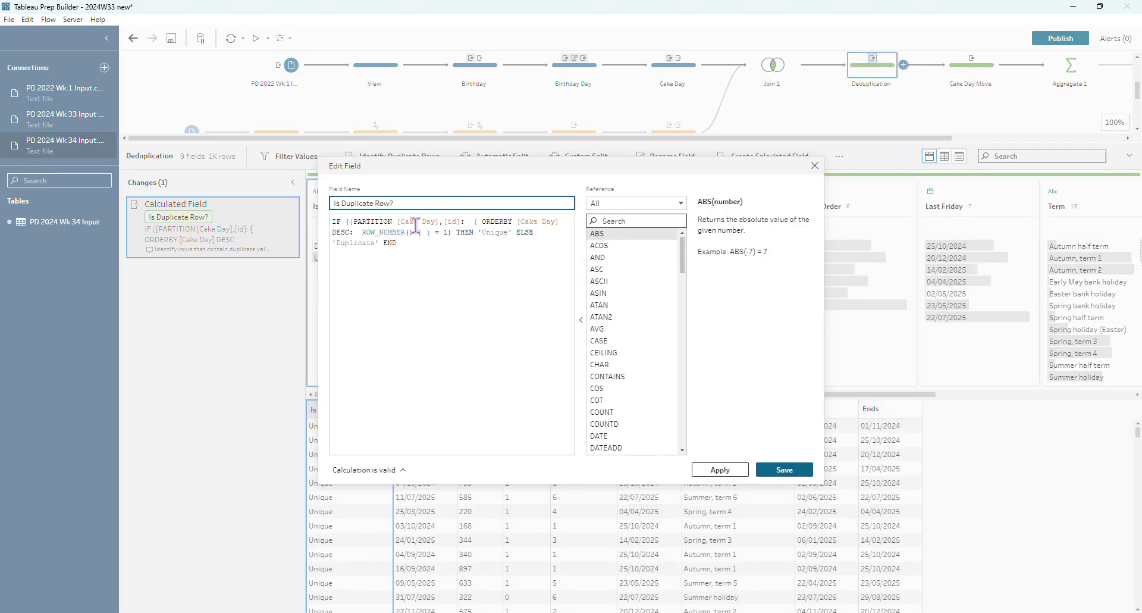
{"action": "left_click_drag", "start_coordinate": [517, 222], "coordinate": [561, 222]}
{"action": "type", "text": "[Last Friday]"}
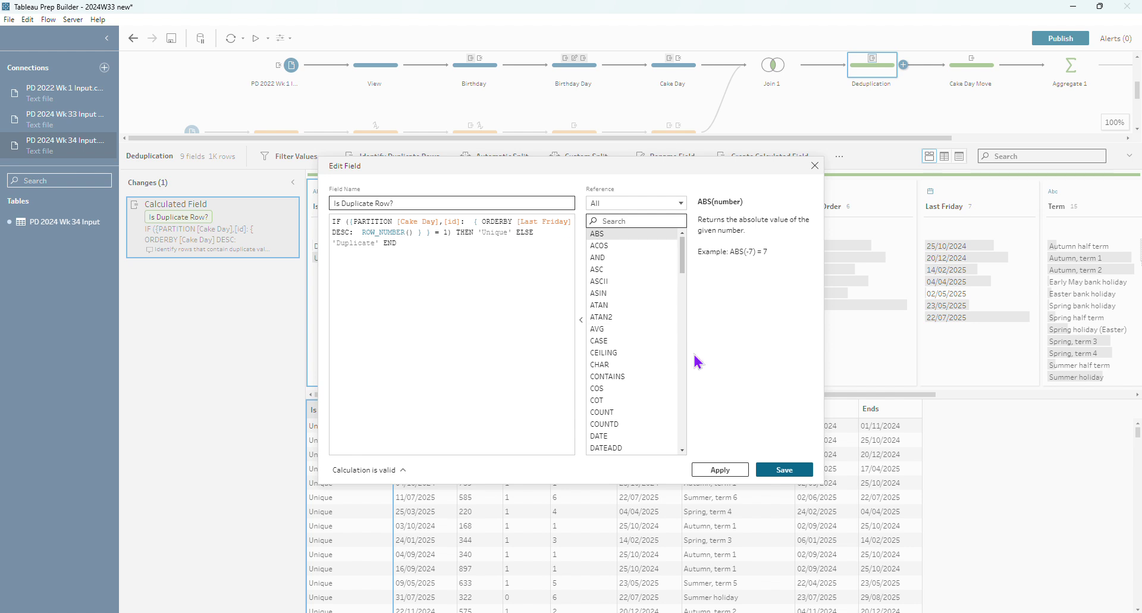
{"action": "left_click", "coordinate": [785, 470]}
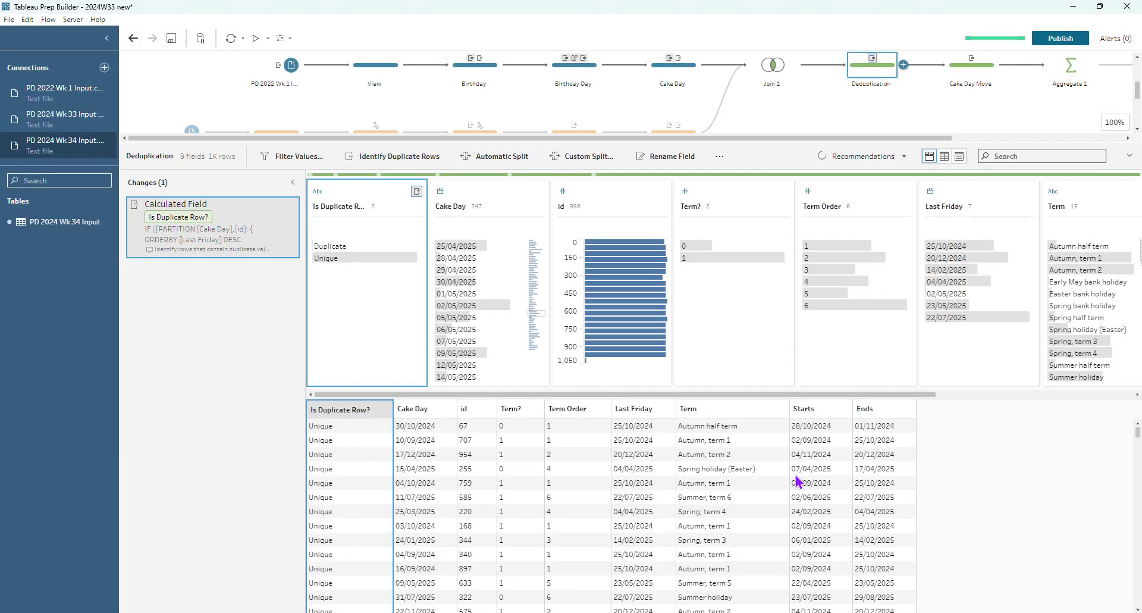
{"action": "left_click", "coordinate": [360, 251]}
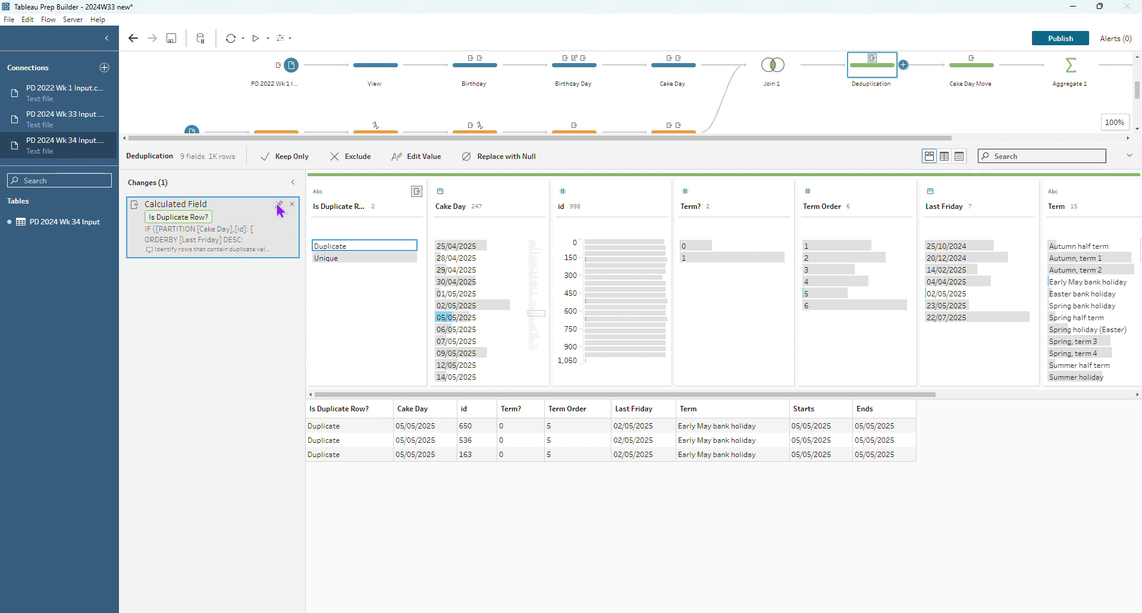
Switch the ORDERBY sort from DESC to ASC and save the calculation
{"action": "left_click", "coordinate": [280, 205]}
{"action": "left_click_drag", "start_coordinate": [350, 232], "coordinate": [333, 233]}
{"action": "type", "text": "asc"}
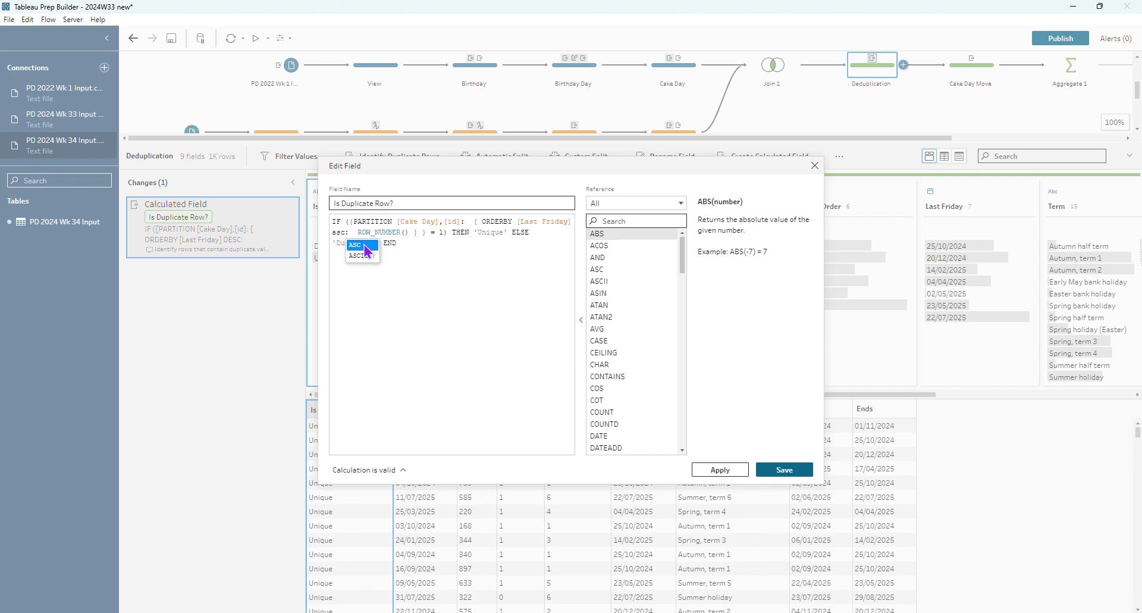
{"action": "left_click", "coordinate": [372, 245]}
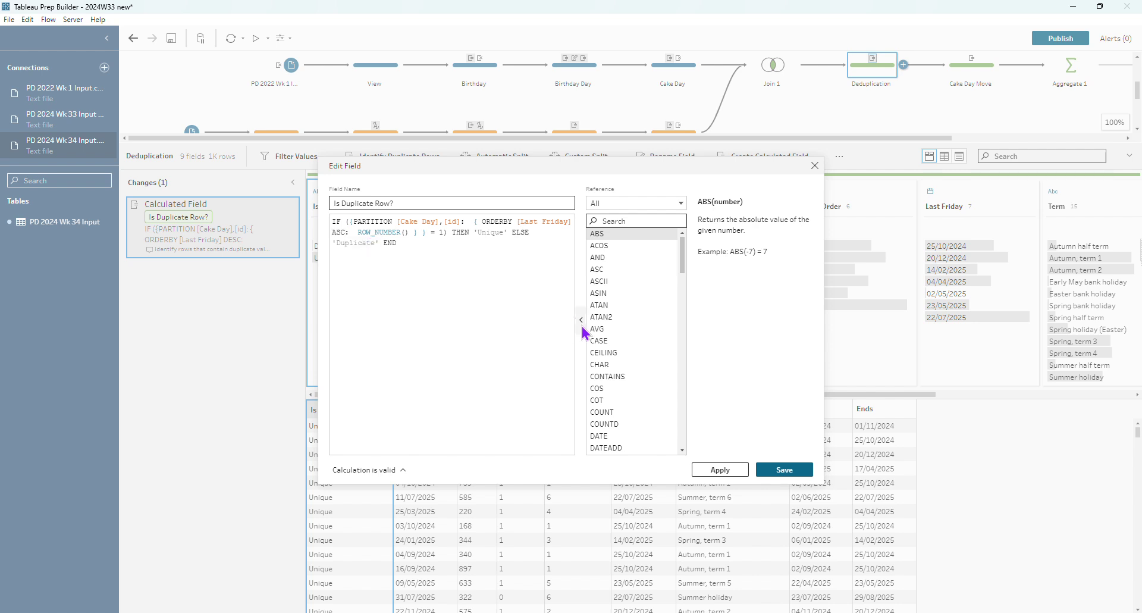
{"action": "left_click", "coordinate": [771, 469]}
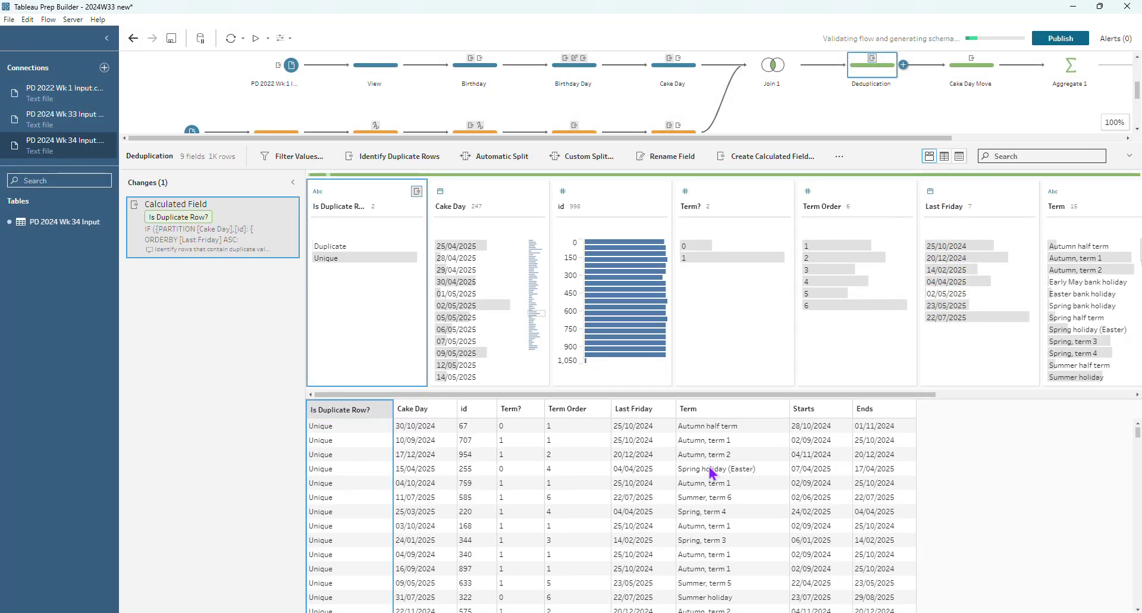
Exclude the rows flagged Duplicate in Is Duplicate Row?, leaving 998 rows
{"action": "left_click", "coordinate": [336, 249]}
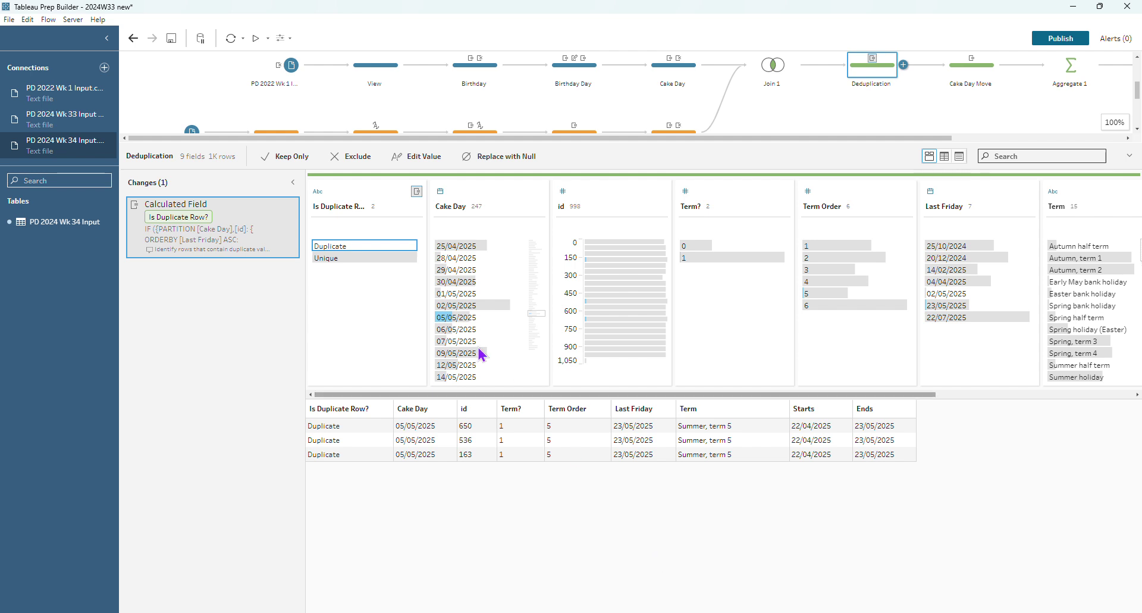
{"action": "mouse_move", "coordinate": [352, 253]}
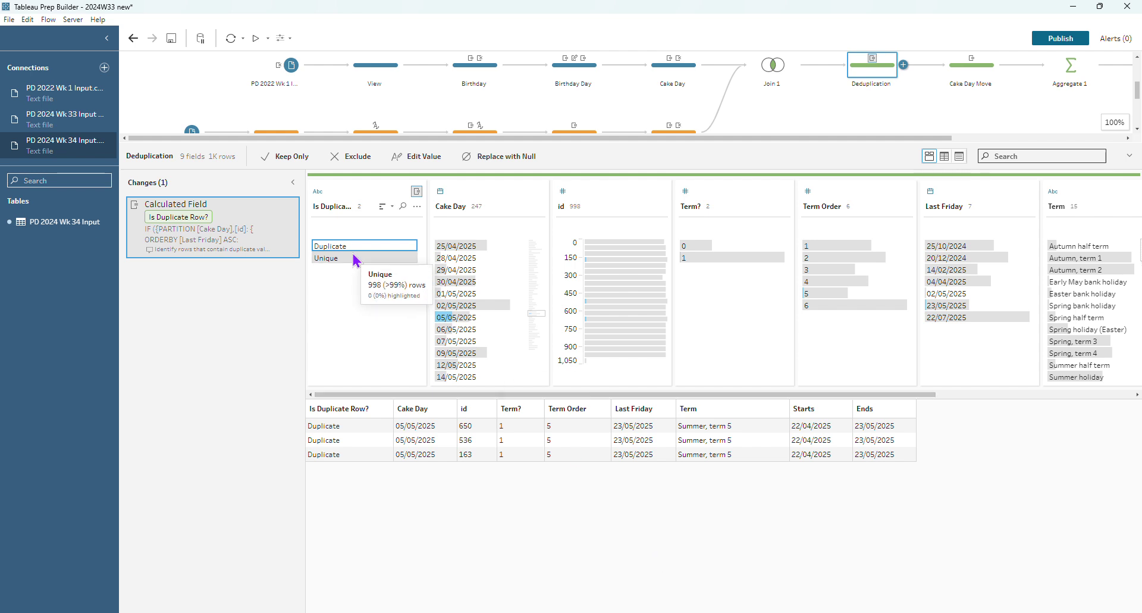
{"action": "left_click", "coordinate": [352, 156]}
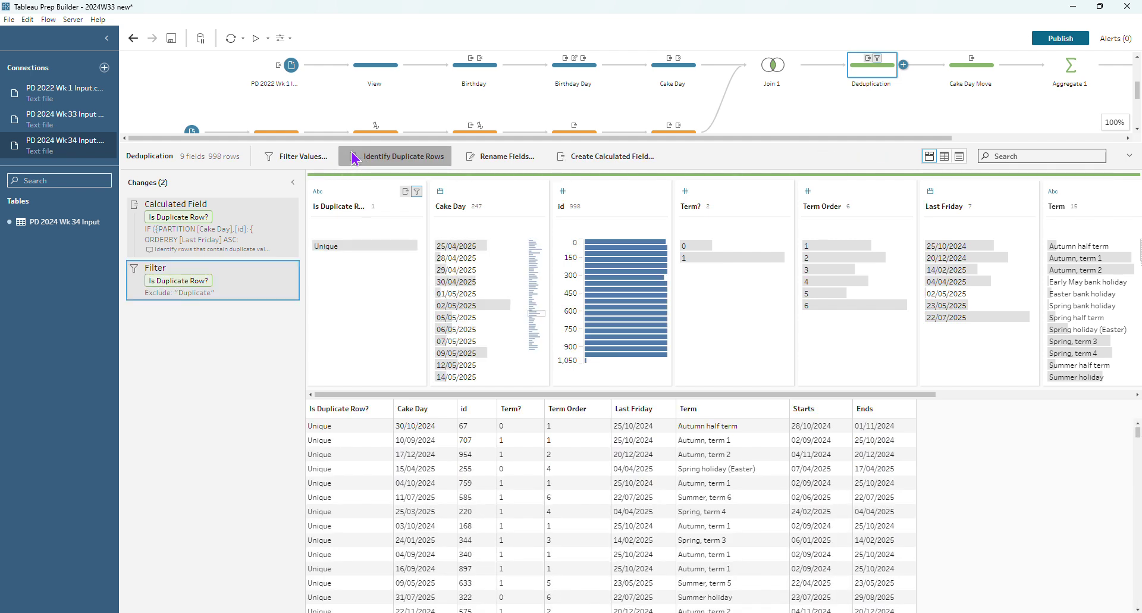
Remove the Is Duplicate Row? field from the Deduplication step
{"action": "left_click", "coordinate": [366, 192]}
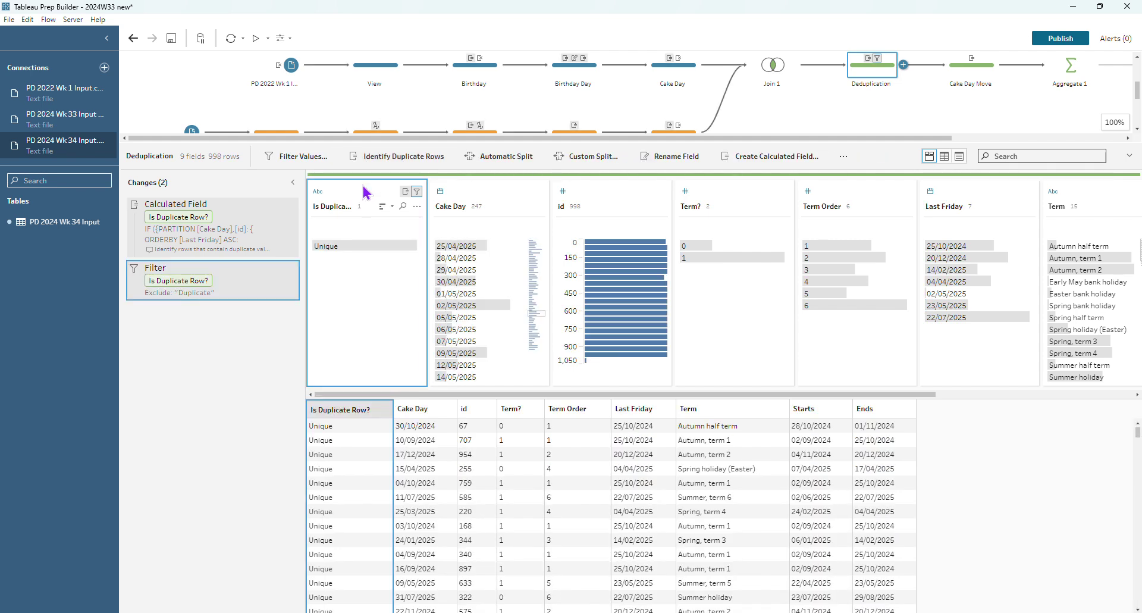
{"action": "left_click", "coordinate": [844, 156]}
{"action": "left_click", "coordinate": [860, 208]}
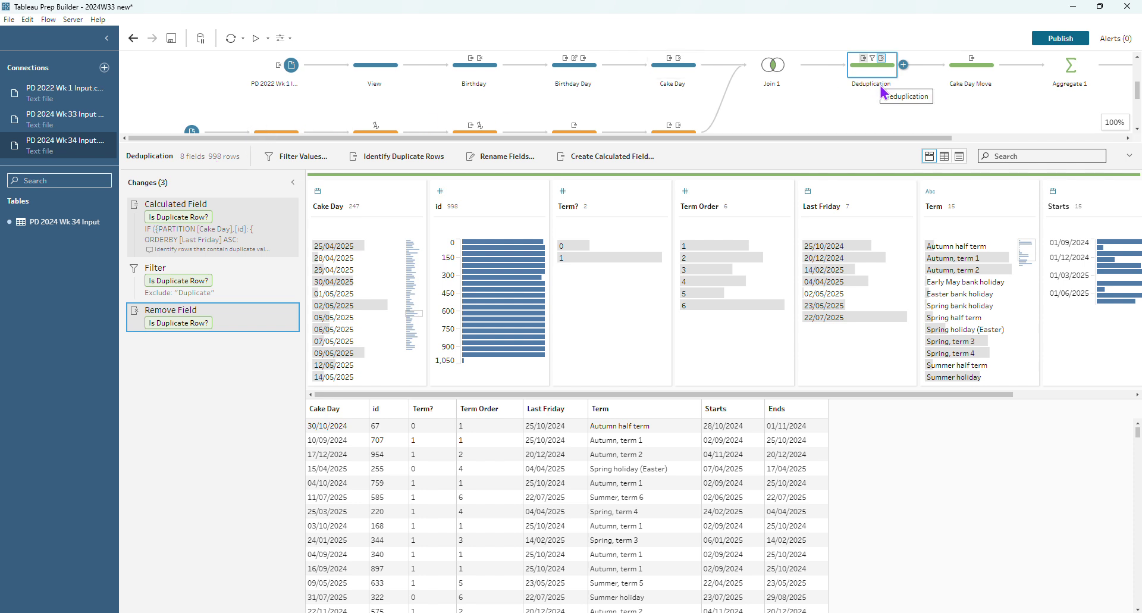
In the Cake Day Move step, check the rows whose Cake Day is 02/05/2025
{"action": "left_click", "coordinate": [966, 78]}
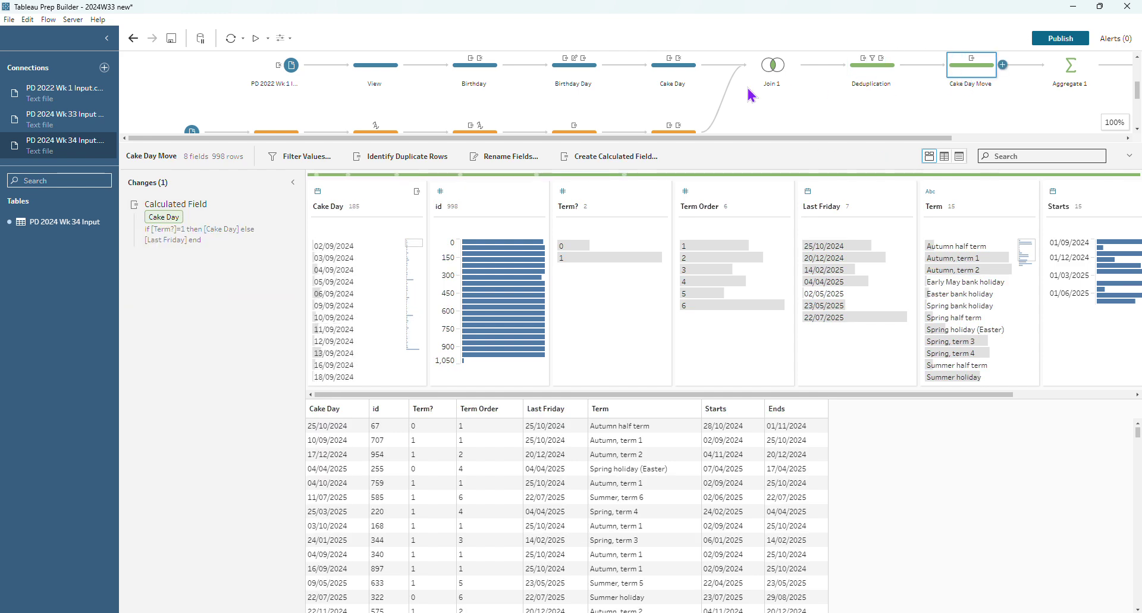
{"action": "scroll", "coordinate": [372, 292], "scroll_direction": "down", "scroll_amount": 5}
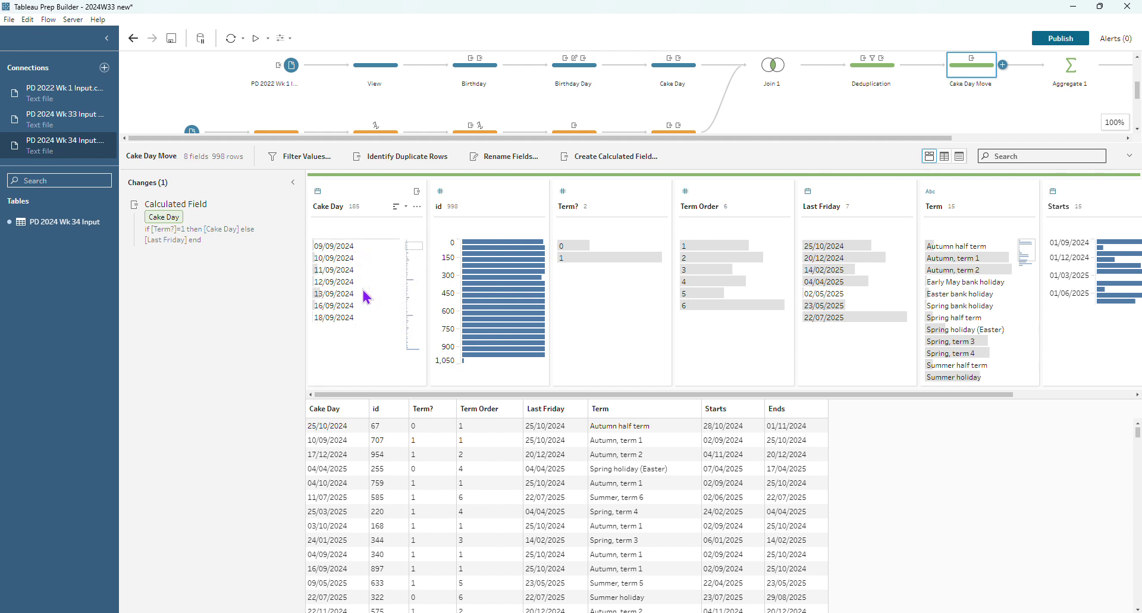
{"action": "scroll", "coordinate": [376, 313], "scroll_direction": "down", "scroll_amount": 5}
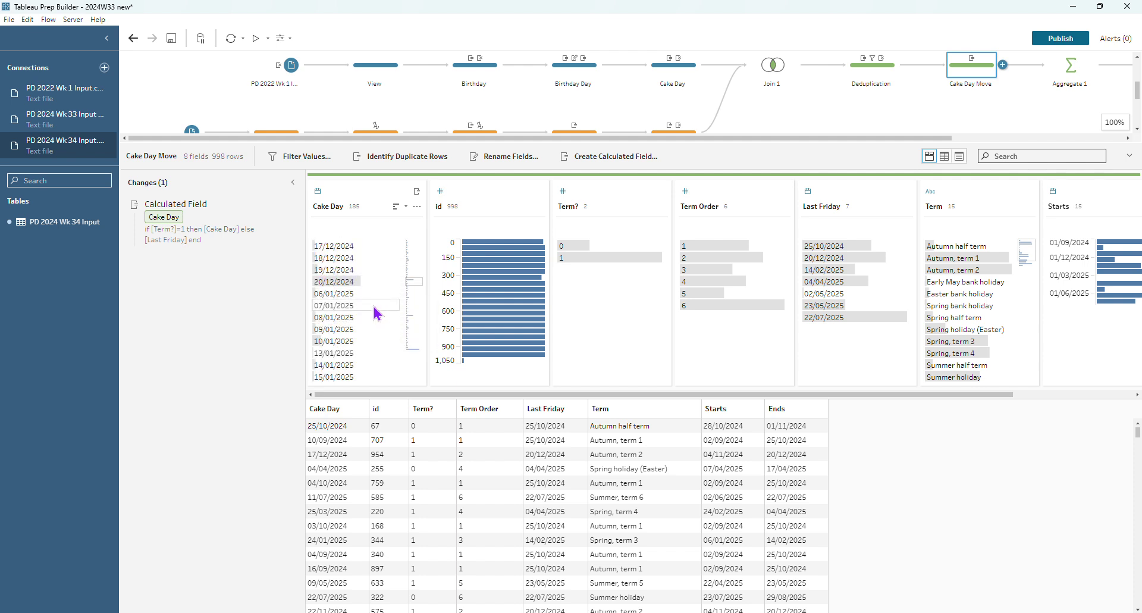
{"action": "scroll", "coordinate": [374, 314], "scroll_direction": "down", "scroll_amount": 6}
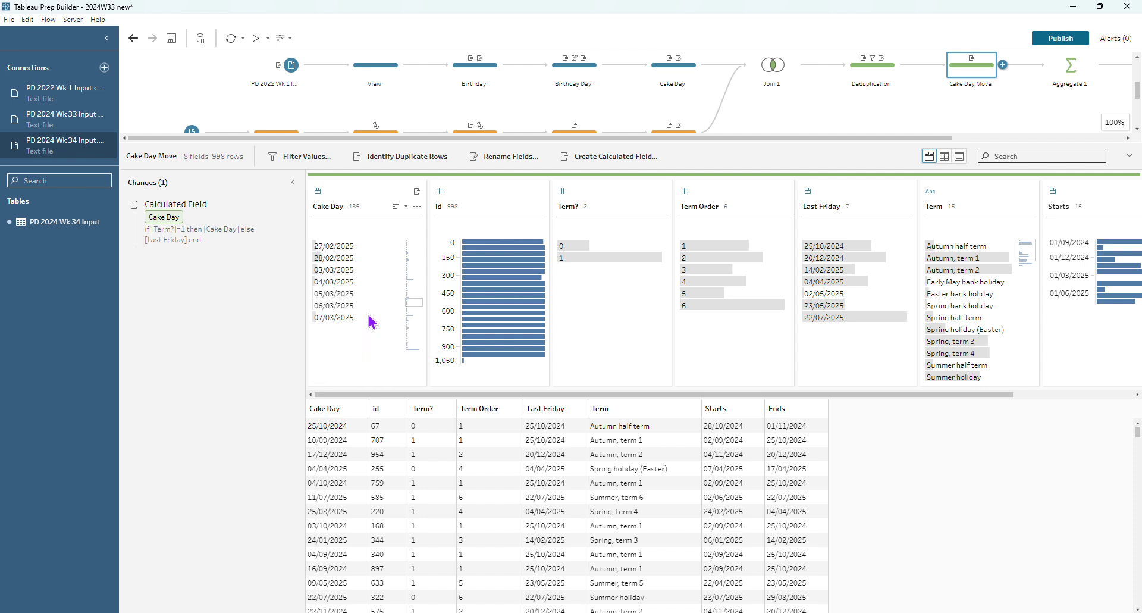
{"action": "scroll", "coordinate": [372, 321], "scroll_direction": "down", "scroll_amount": 6}
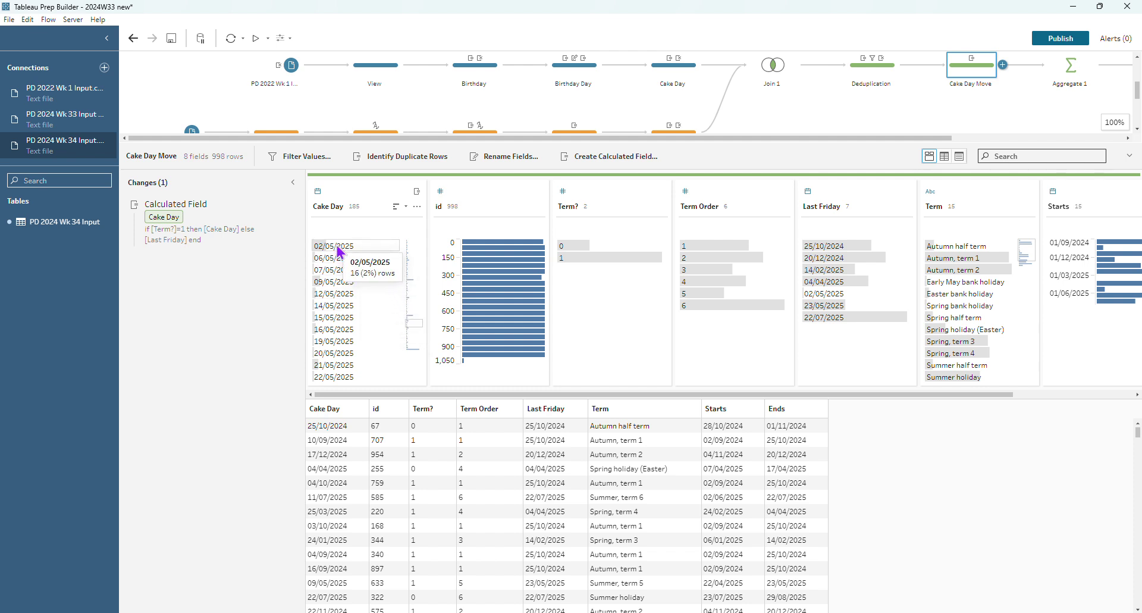
{"action": "left_click", "coordinate": [335, 246]}
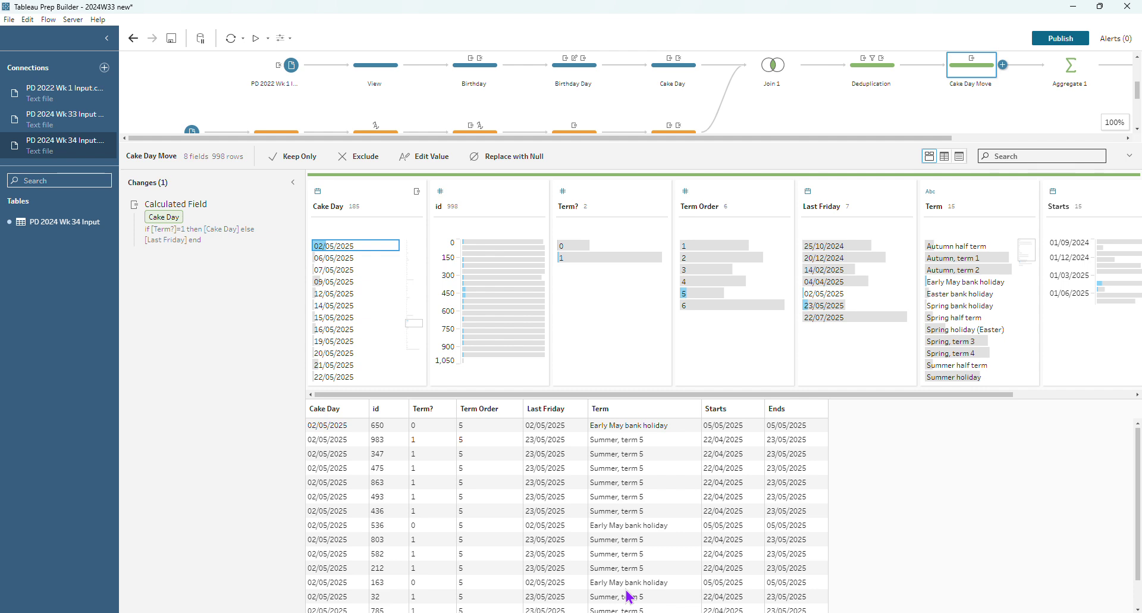
View the Cake Weekday step's profile, now showing 185 rows across five weekdays
{"action": "scroll", "coordinate": [629, 595], "scroll_direction": "down", "scroll_amount": 1}
{"action": "scroll", "coordinate": [625, 592], "scroll_direction": "up", "scroll_amount": 1}
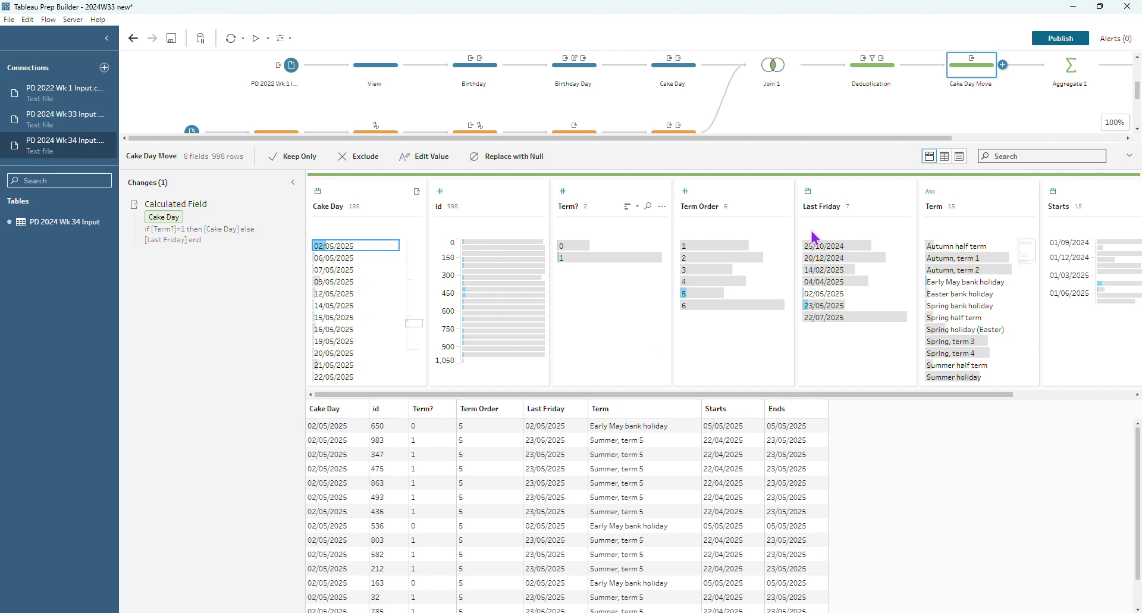
{"action": "left_click_drag", "start_coordinate": [928, 138], "coordinate": [1101, 138]}
{"action": "left_click", "coordinate": [975, 76]}
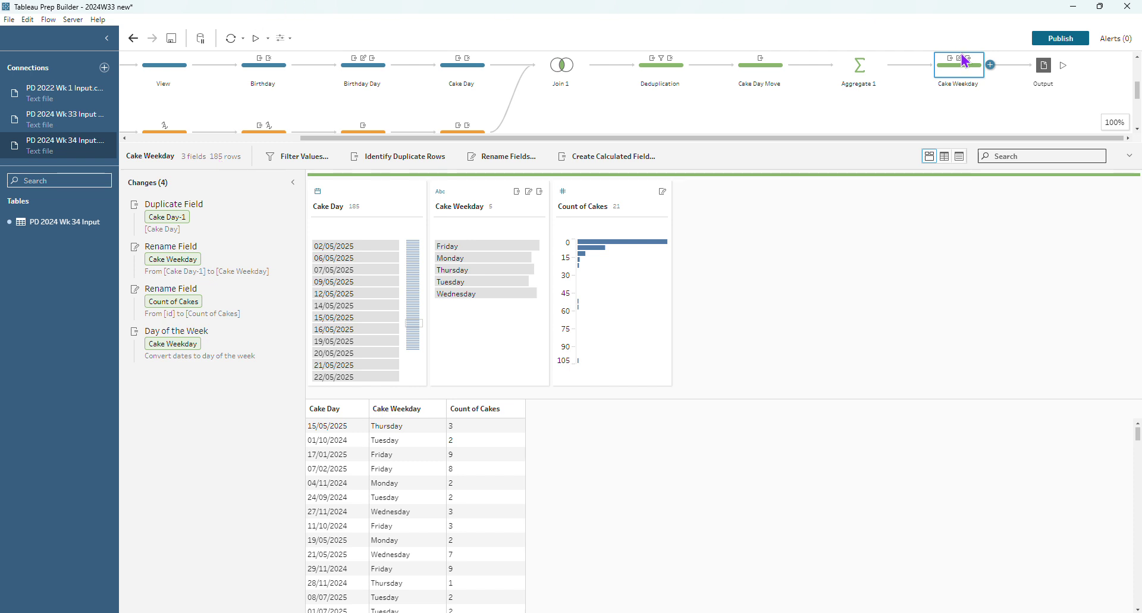
Return to the Deduplication step and inspect its Term? field
{"action": "left_click", "coordinate": [684, 81]}
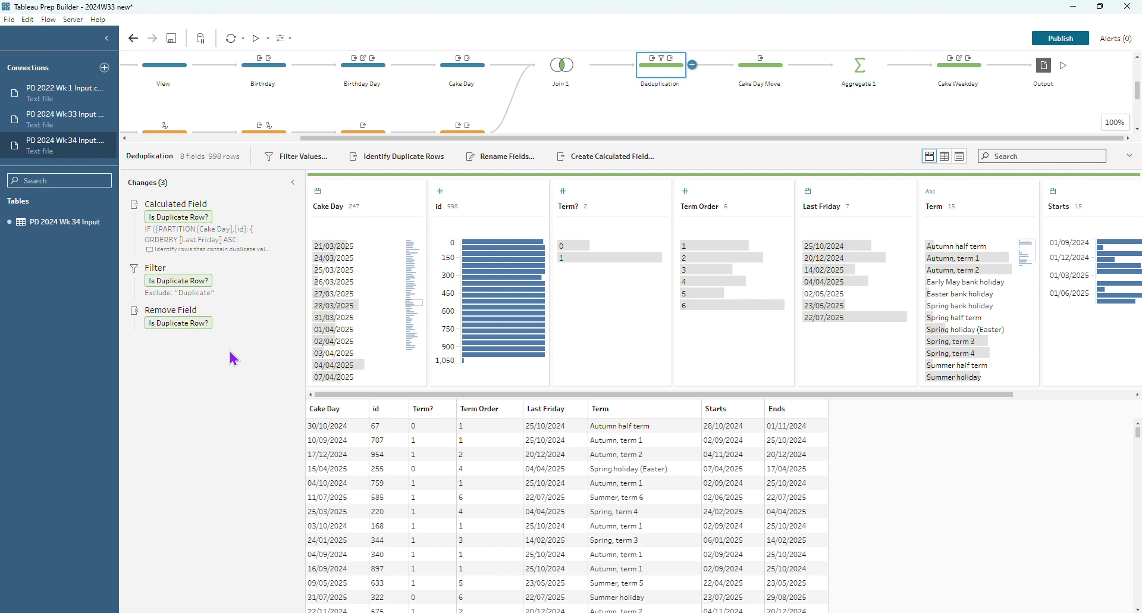
{"action": "left_click", "coordinate": [610, 208]}
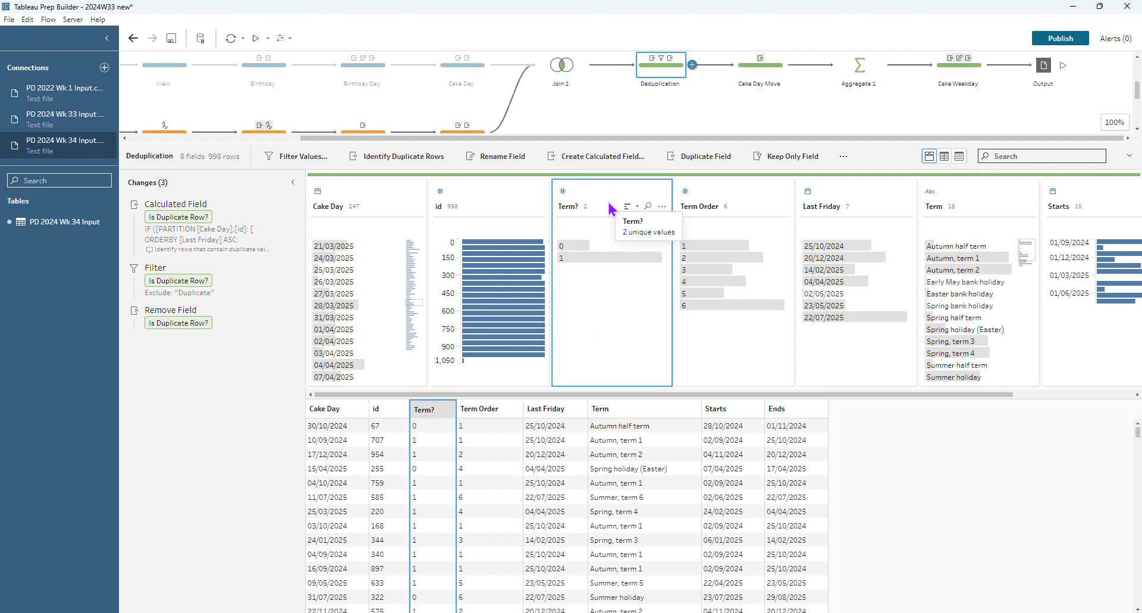